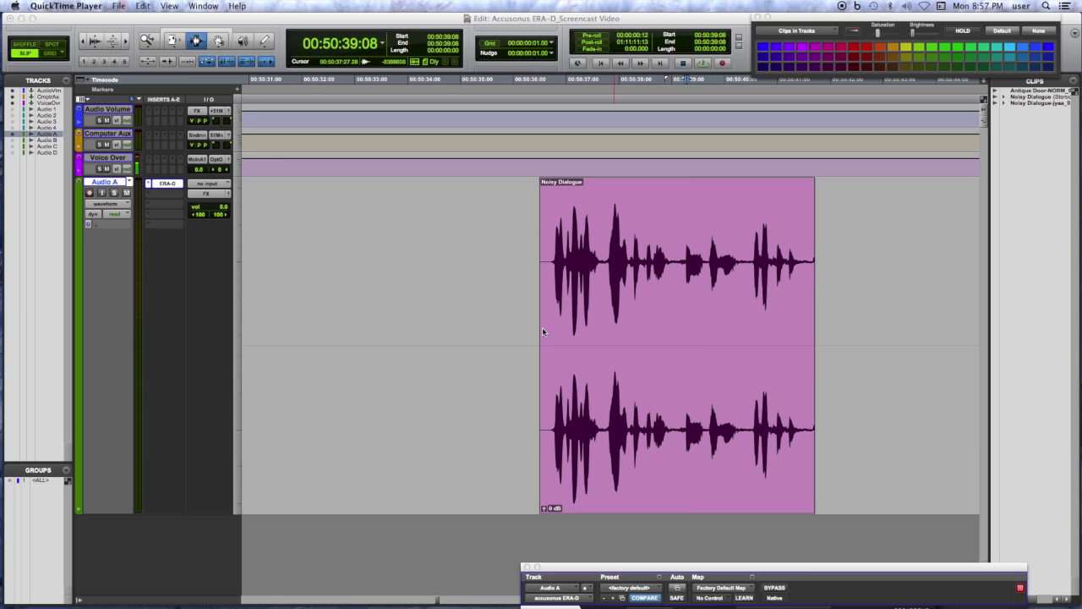
# - Select the whole Noisy Dialogue clip on the Audio A track and audition it
pyautogui.click(542, 327)
pyautogui.doubleClick(542, 326)
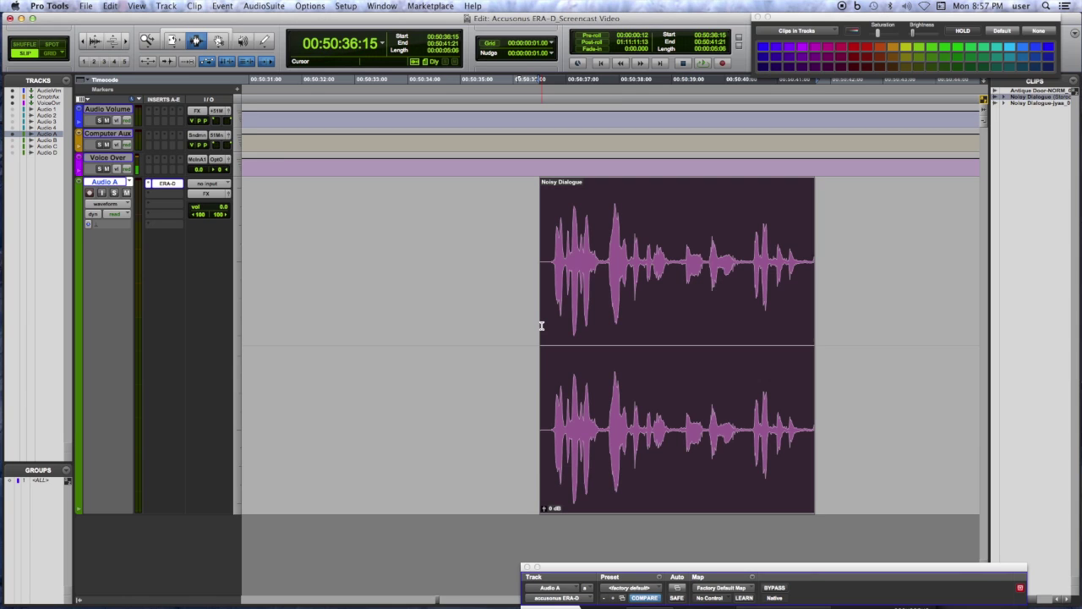
pyautogui.press('space')
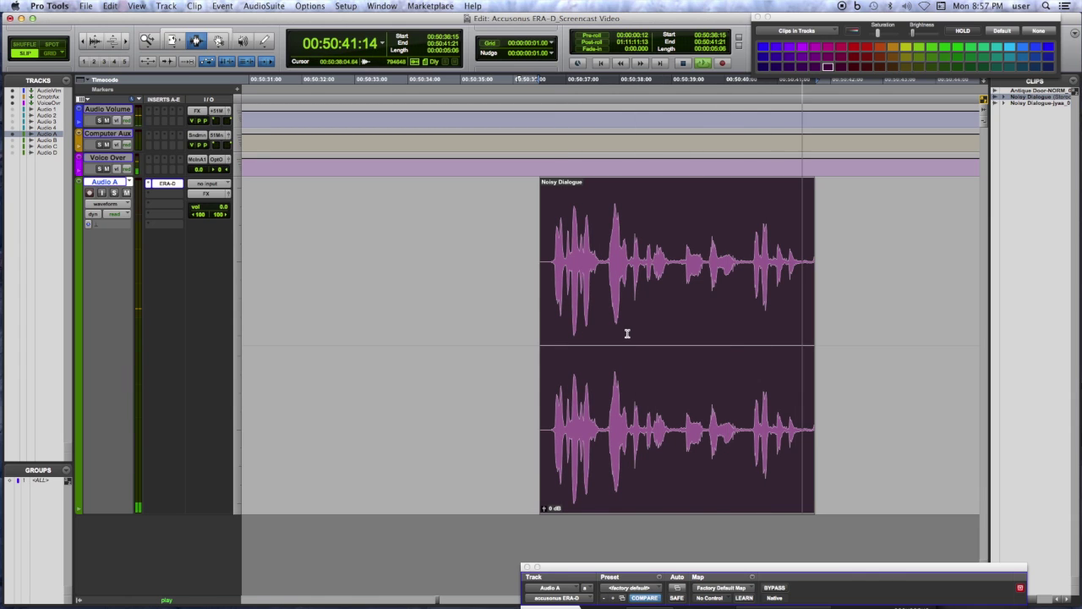
pyautogui.press('space')
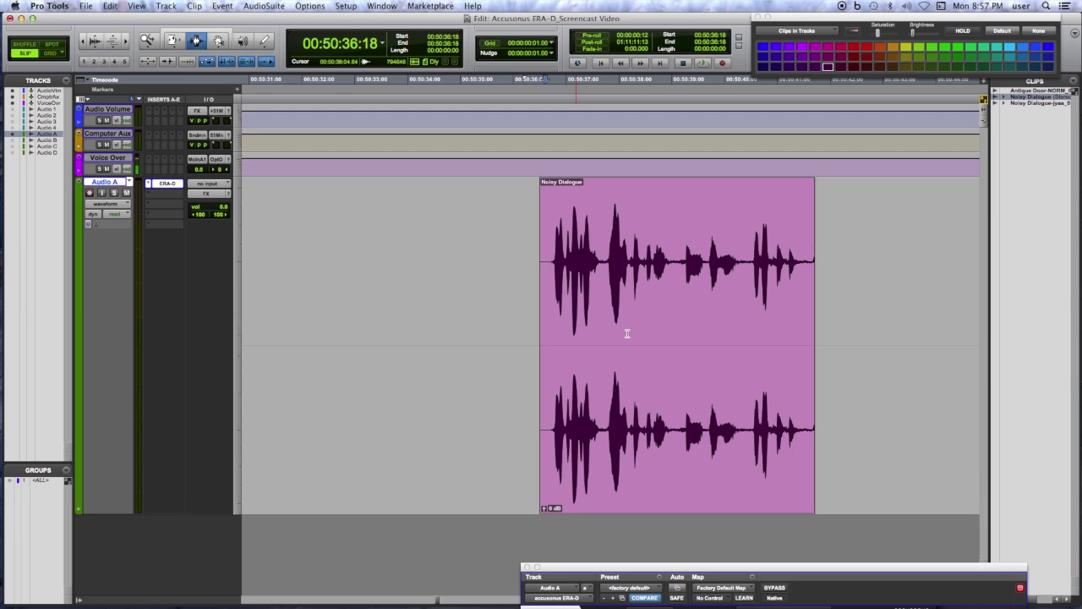
# - Bring the ERA-D plug-in window into full view and switch its signal path through Parallel and De-Noise to De-Reverb
pyautogui.click(551, 529)
pyautogui.moveTo(570, 564); pyautogui.dragTo(344, 134)
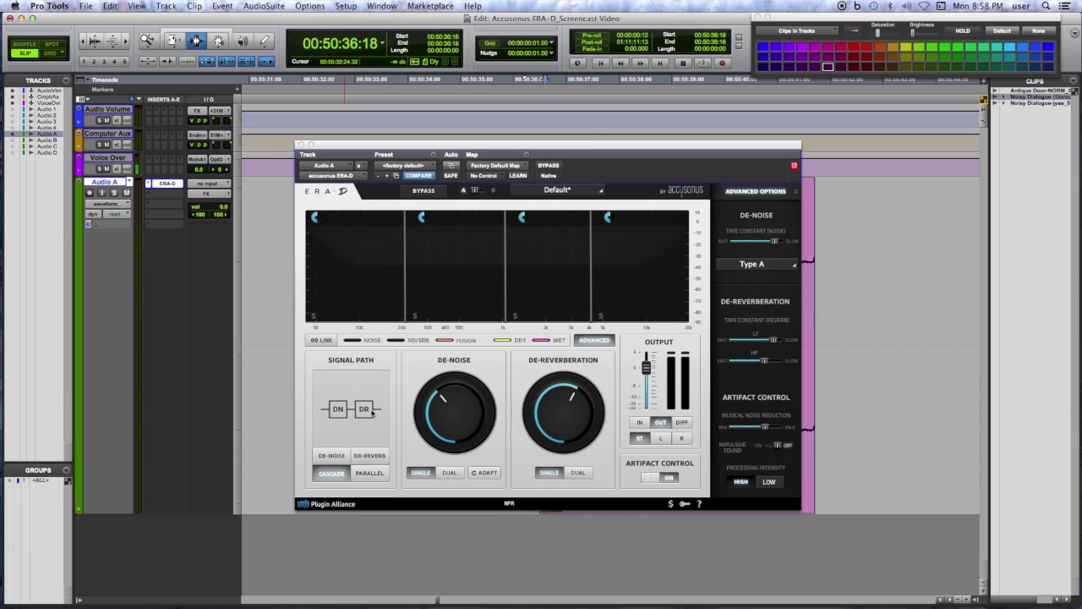
pyautogui.click(372, 474)
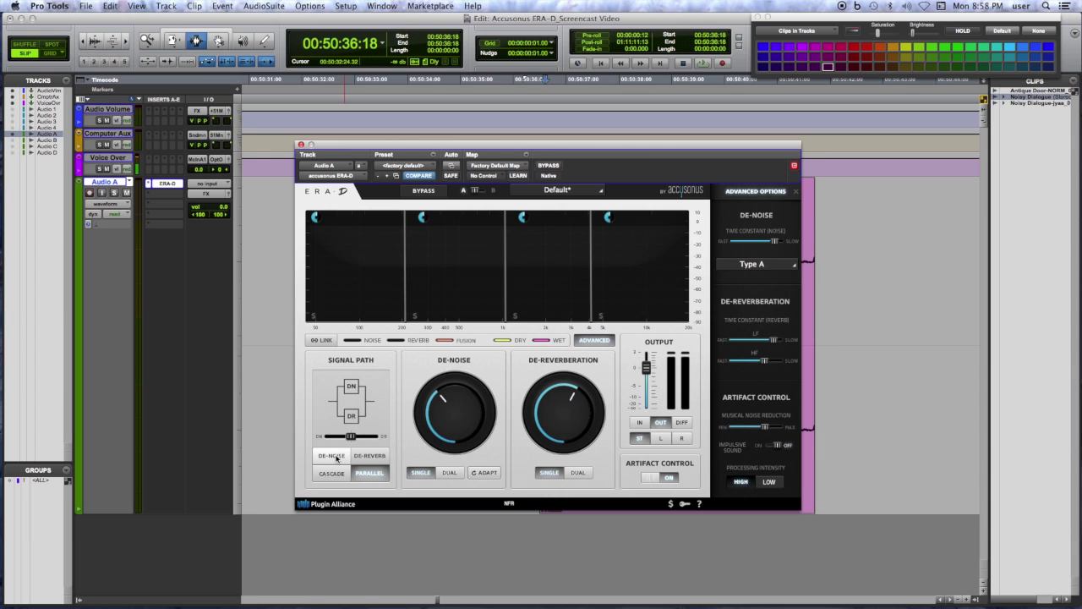
pyautogui.click(331, 456)
pyautogui.click(358, 457)
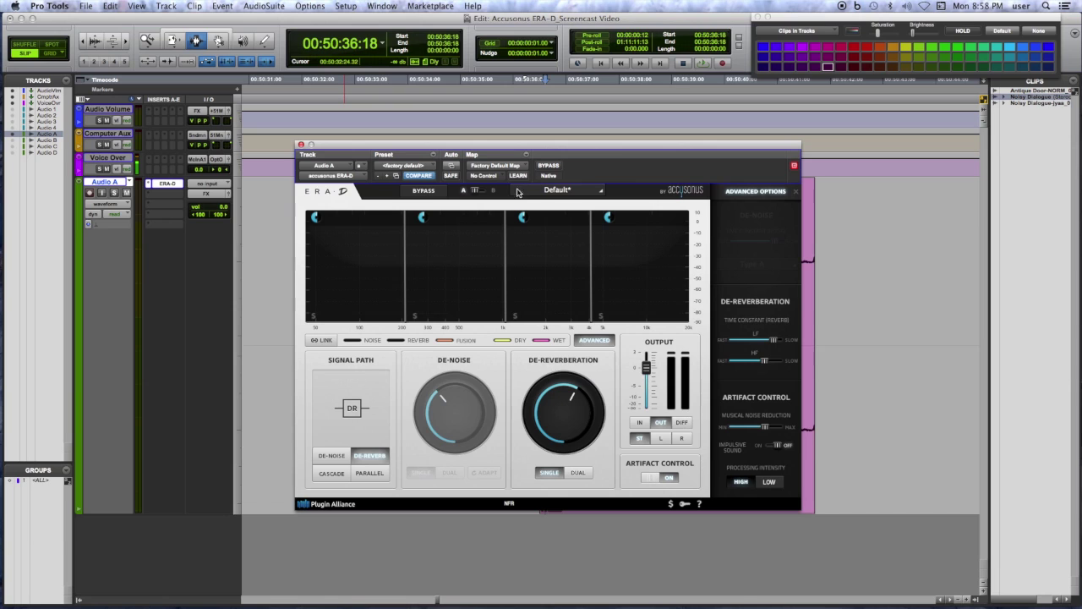
# - Move the plug-in window off the clip and audition the dialogue from 00:50:37:23 through De-Reverb
pyautogui.moveTo(545, 147); pyautogui.dragTo(343, 109)
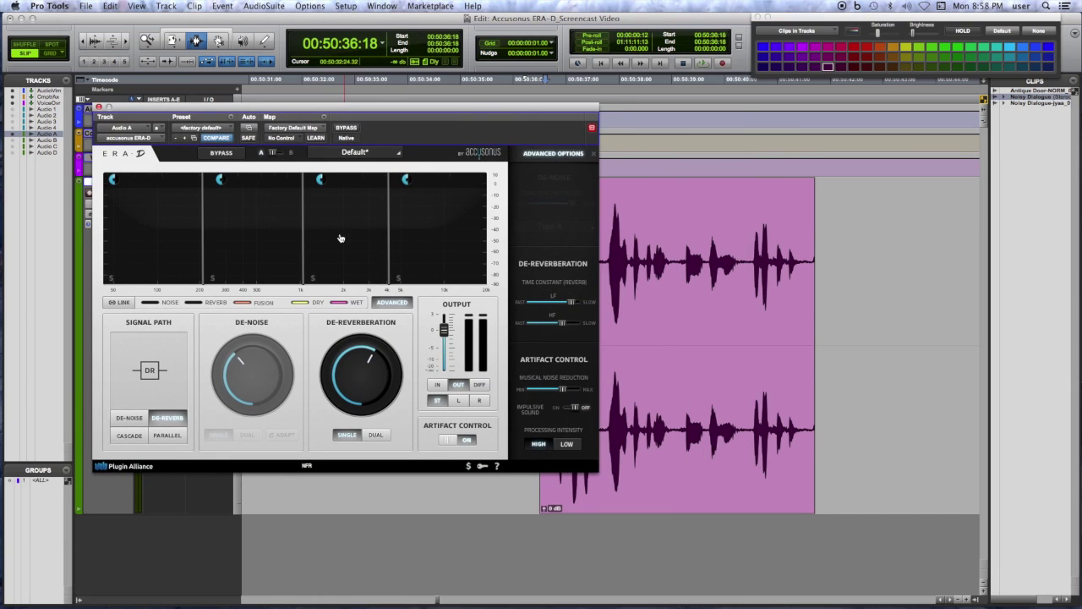
pyautogui.click(608, 232)
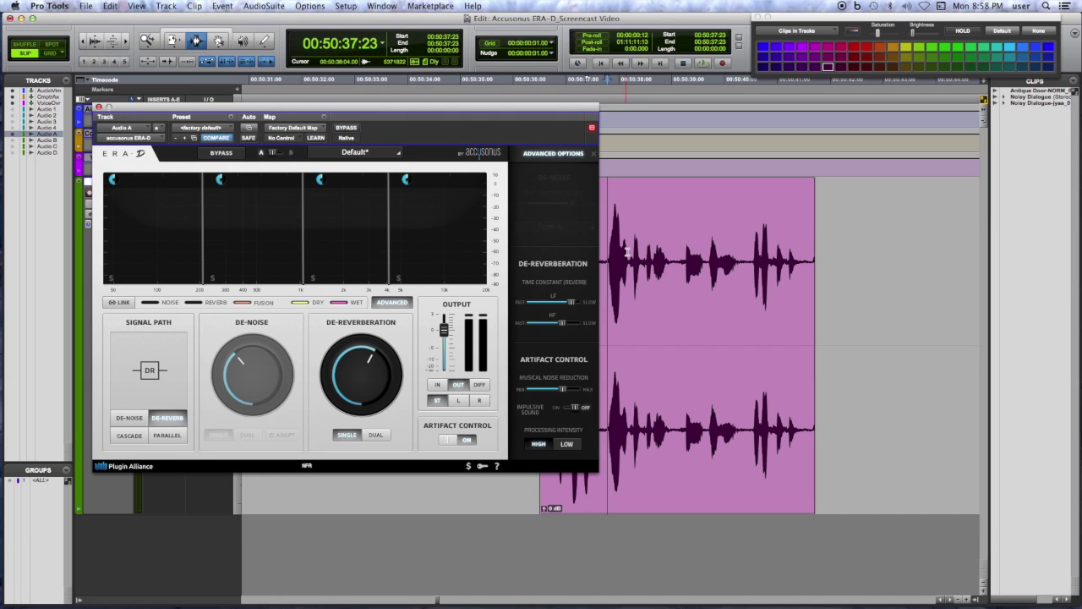
pyautogui.press('space')
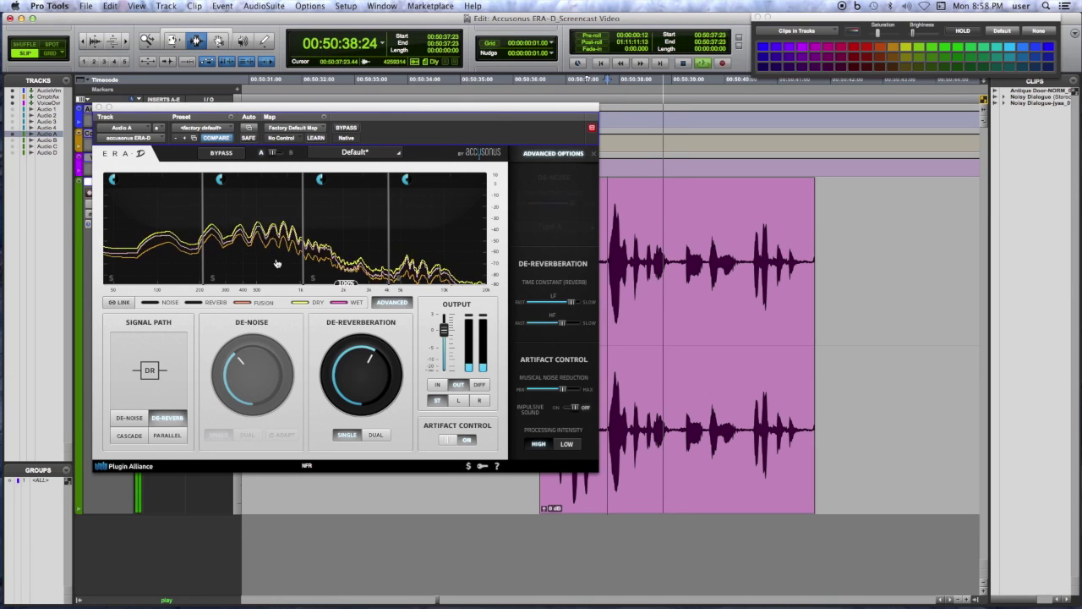
pyautogui.press('space')
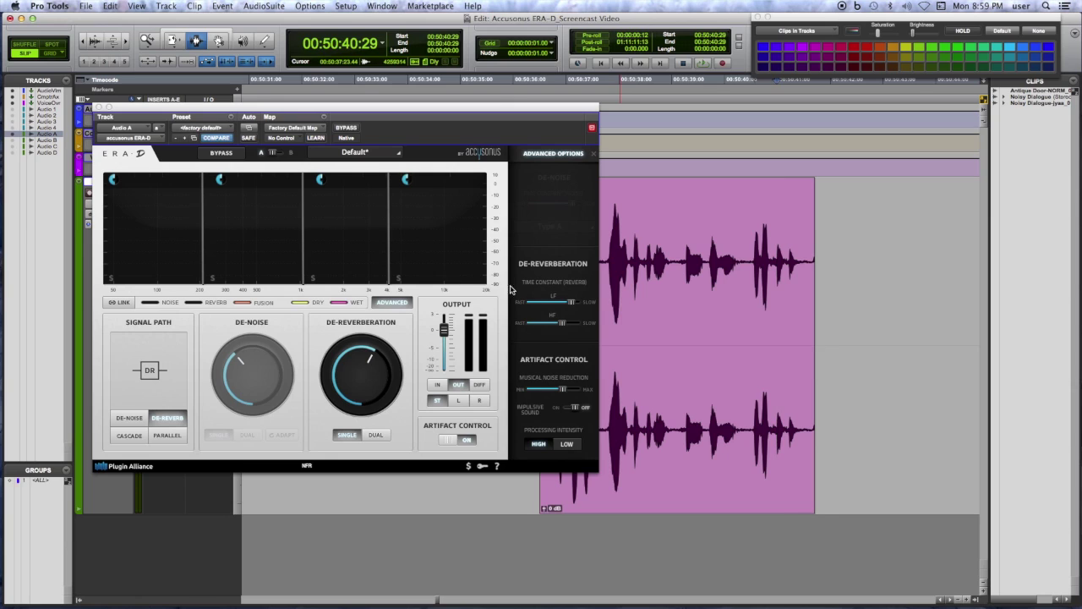
# - Hide and reshow the plug-in's advanced options, and reduce Musical Noise Reduction to 24%
pyautogui.click(393, 304)
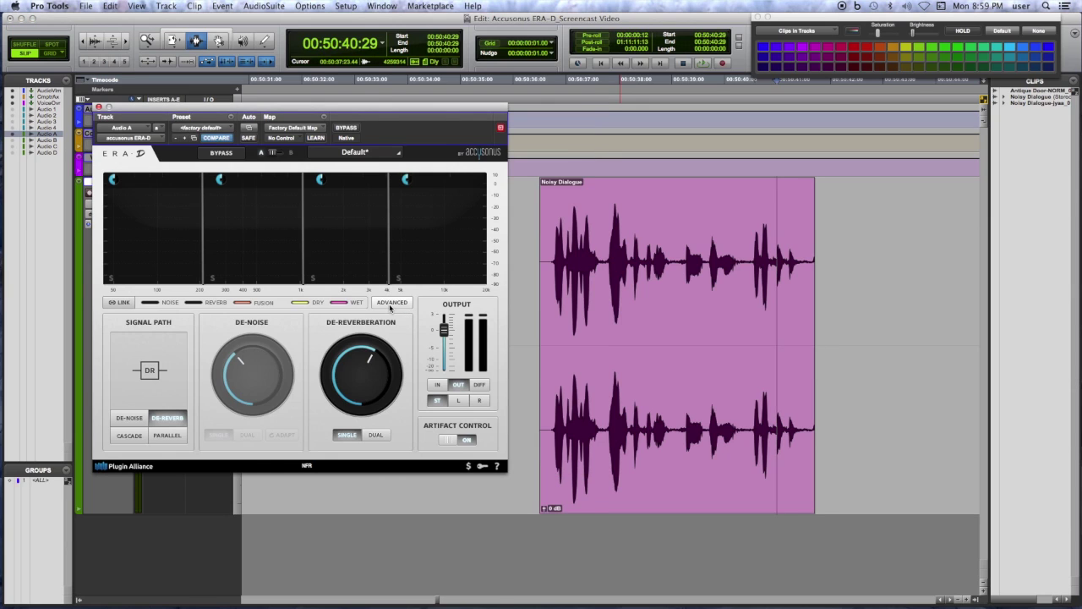
pyautogui.click(391, 303)
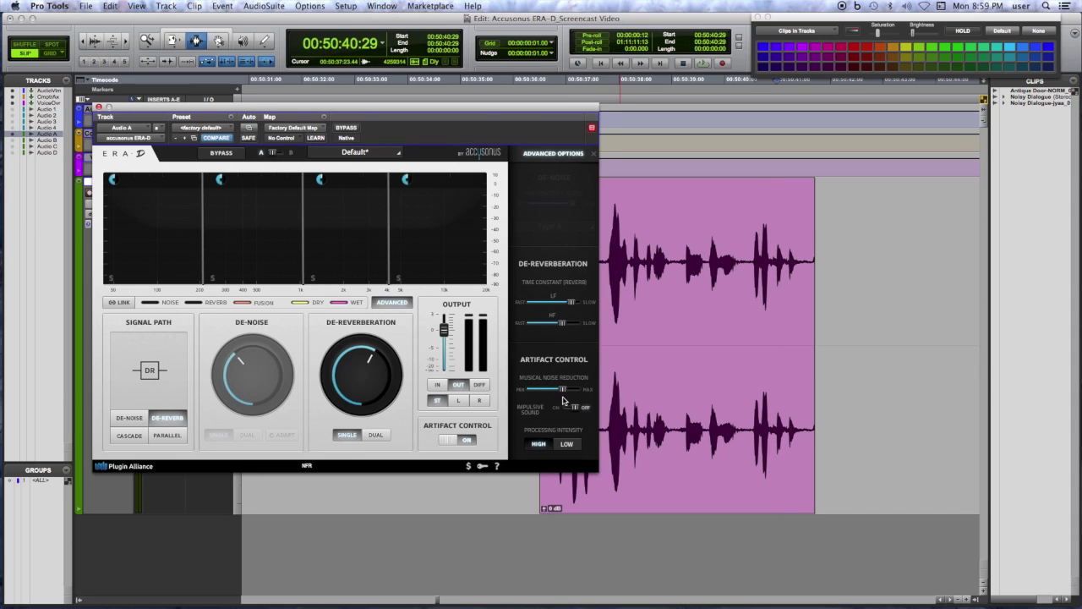
pyautogui.moveTo(558, 389); pyautogui.dragTo(532, 398)
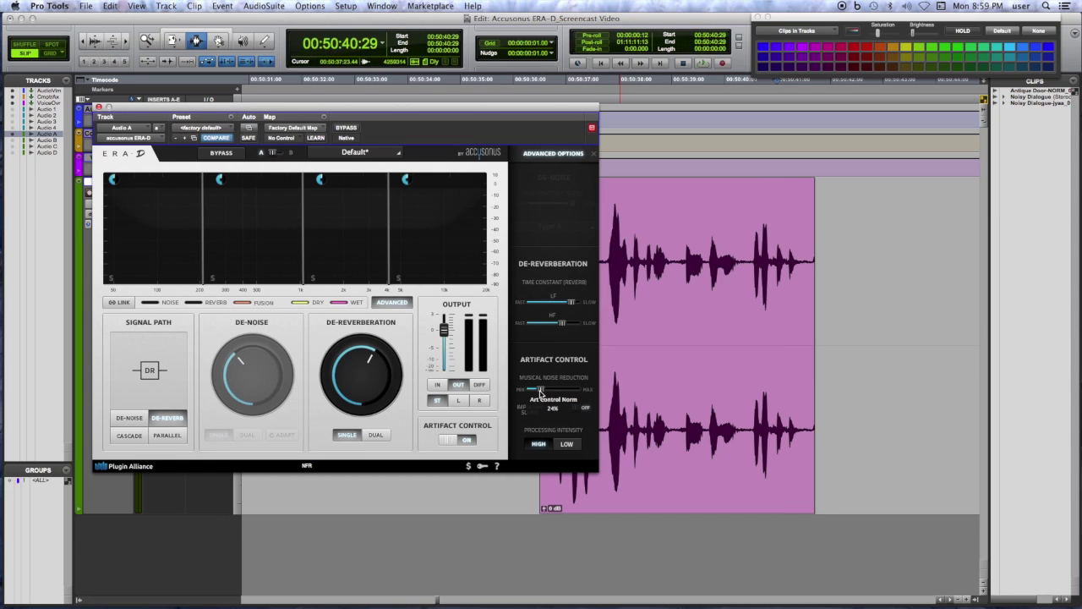
# - Reposition the plug-in window, link the four frequency bands and raise their shared level line to its upper limit
pyautogui.moveTo(421, 113); pyautogui.dragTo(530, 127)
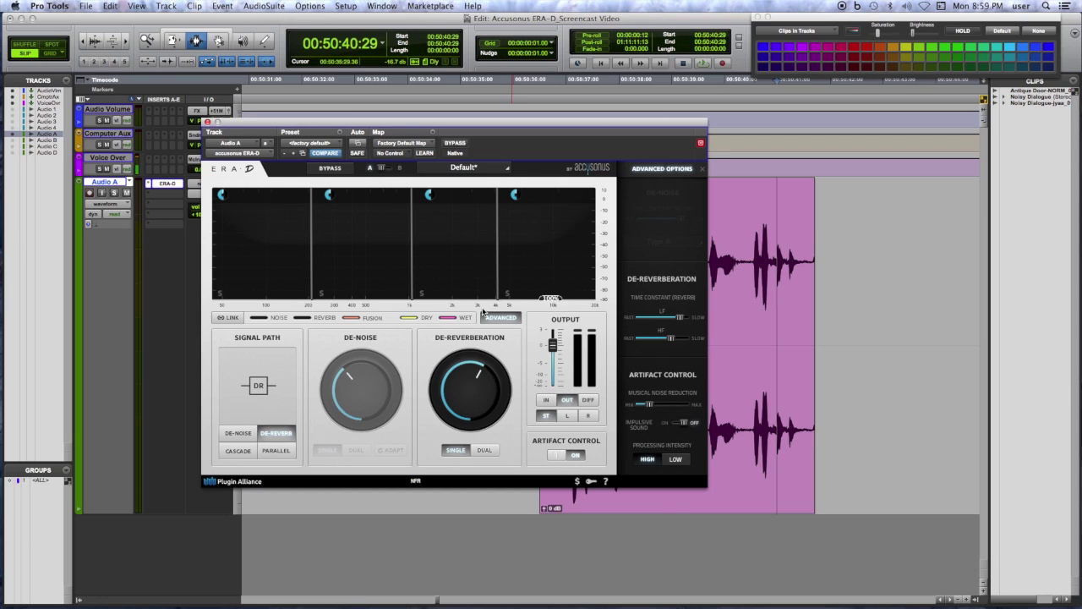
pyautogui.moveTo(456, 297)
pyautogui.mouseDown()
pyautogui.moveTo(449, 256)
pyautogui.moveTo(448, 296)
pyautogui.mouseUp()
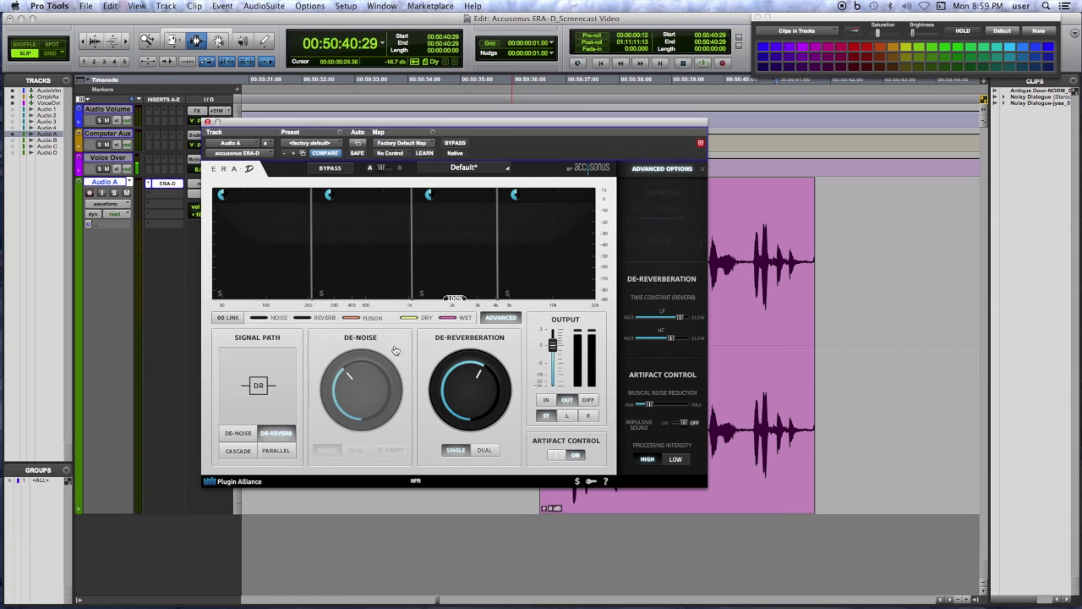
pyautogui.click(228, 317)
pyautogui.moveTo(271, 230); pyautogui.dragTo(261, 208)
pyautogui.click(236, 124)
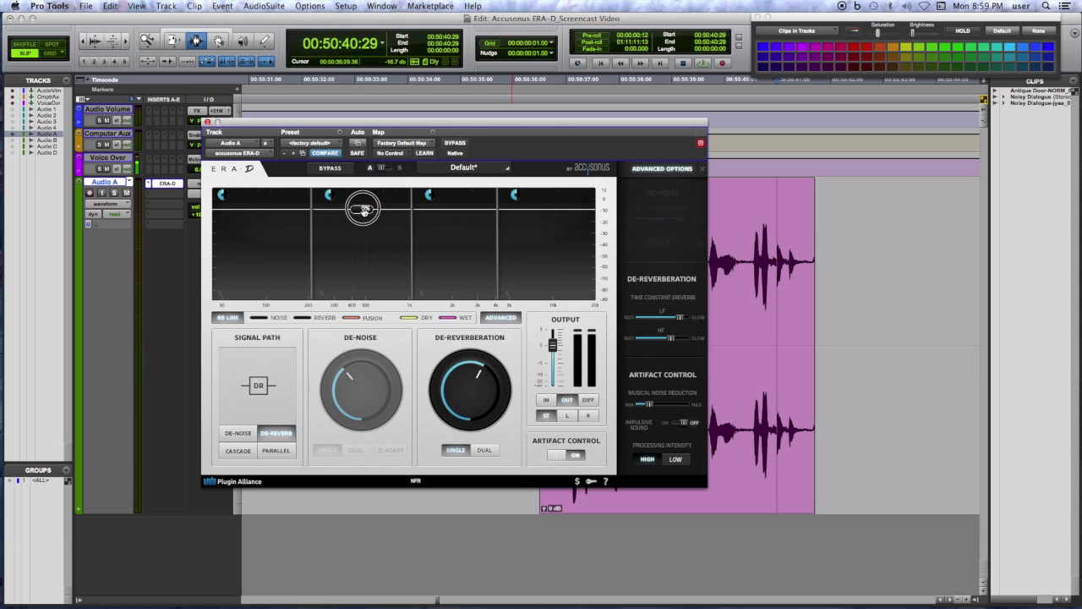
pyautogui.moveTo(365, 210); pyautogui.dragTo(362, 146)
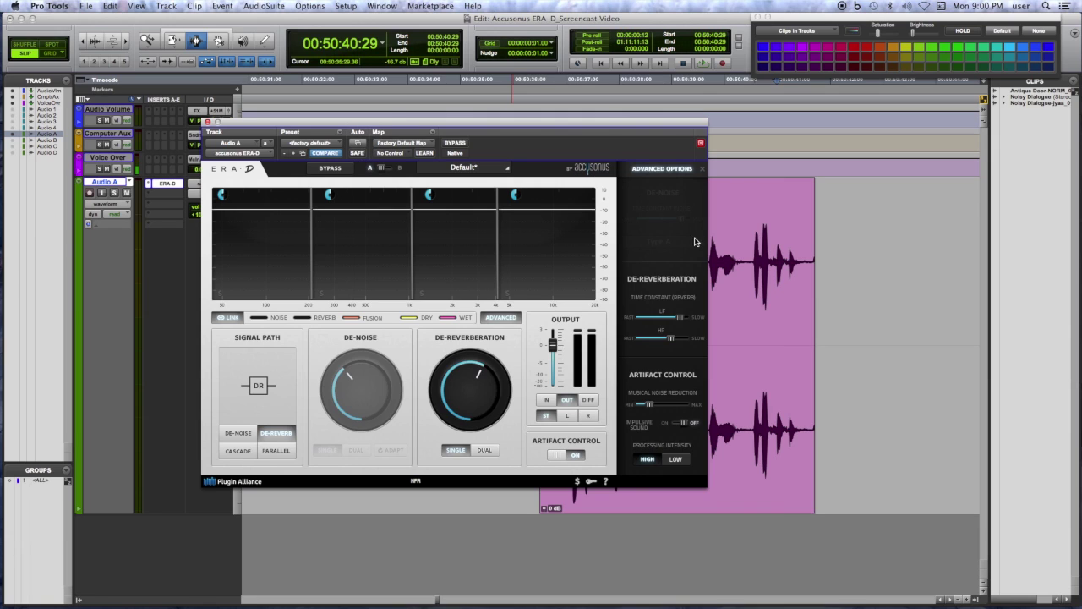
# - Switch the signal path to De-Noise only and increase the De-Noise amount
pyautogui.moveTo(554, 222)
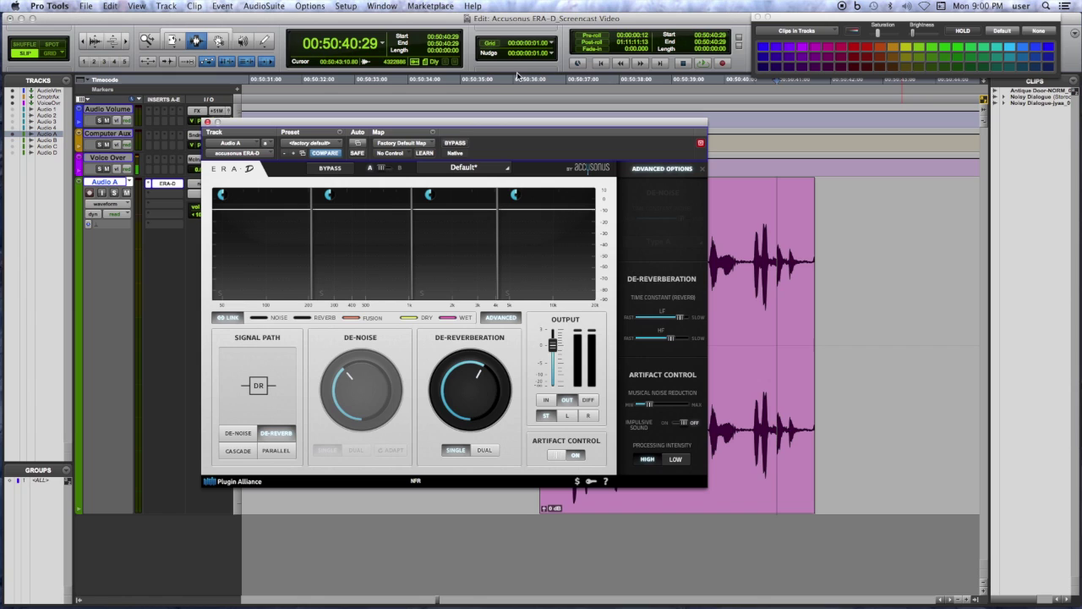
pyautogui.moveTo(329, 198)
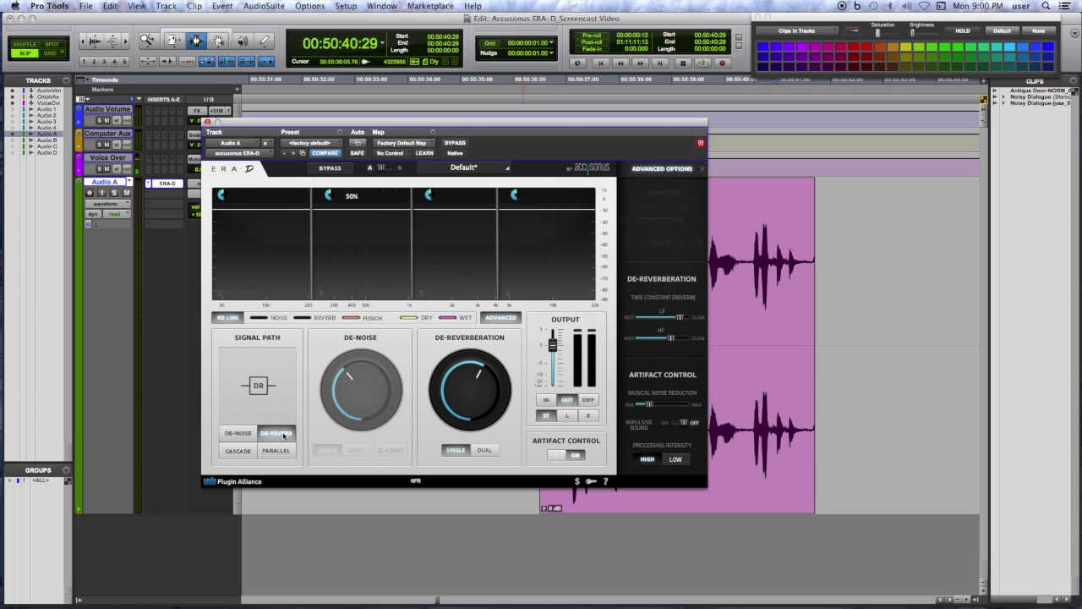
pyautogui.click(238, 433)
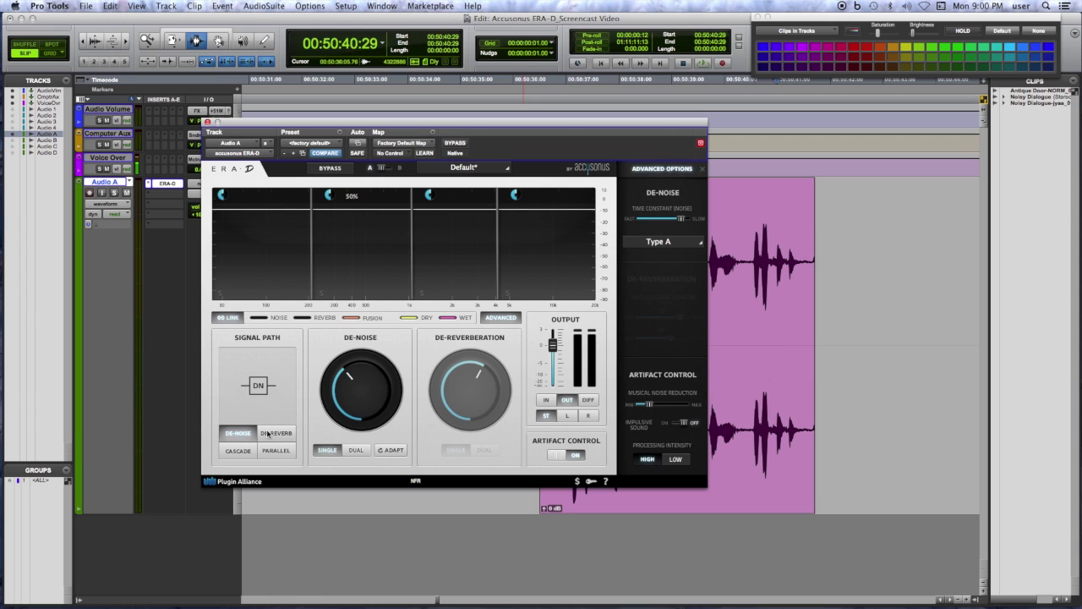
pyautogui.moveTo(352, 387); pyautogui.dragTo(341, 357)
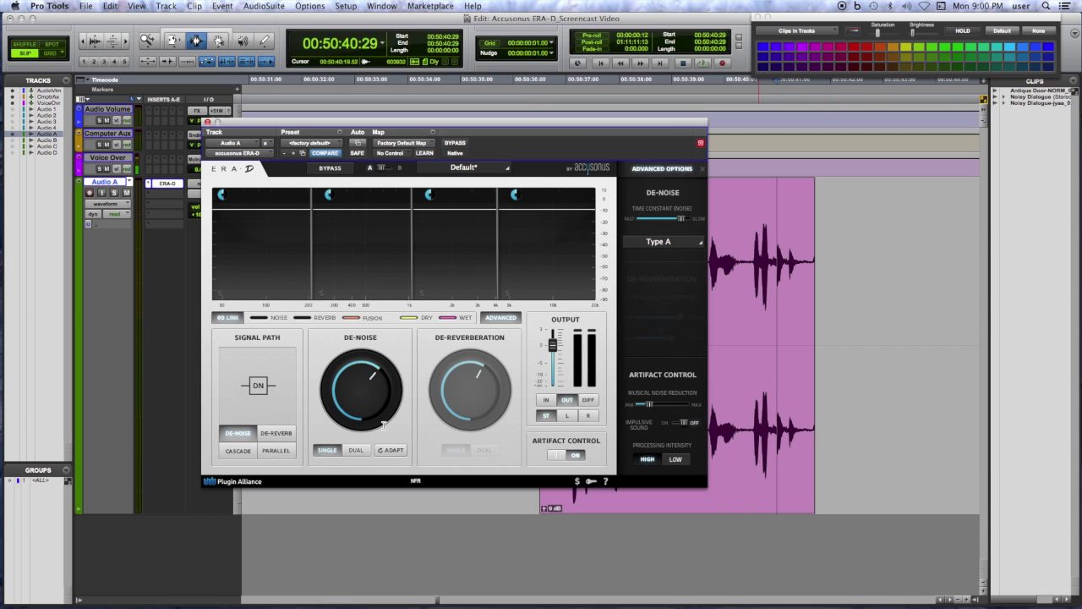
# - Play the whole dialogue clip while setting the linked bands' shared level to 78%, and stop playback
pyautogui.click(797, 275)
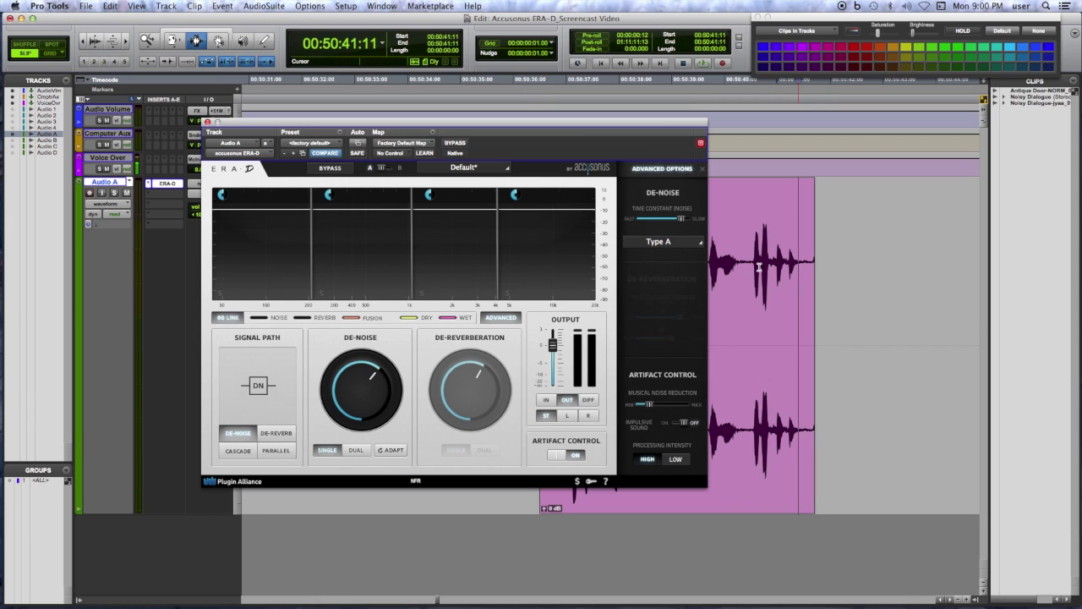
pyautogui.doubleClick(798, 275)
pyautogui.press('space')
pyautogui.moveTo(358, 211)
pyautogui.moveTo(365, 212); pyautogui.dragTo(353, 318)
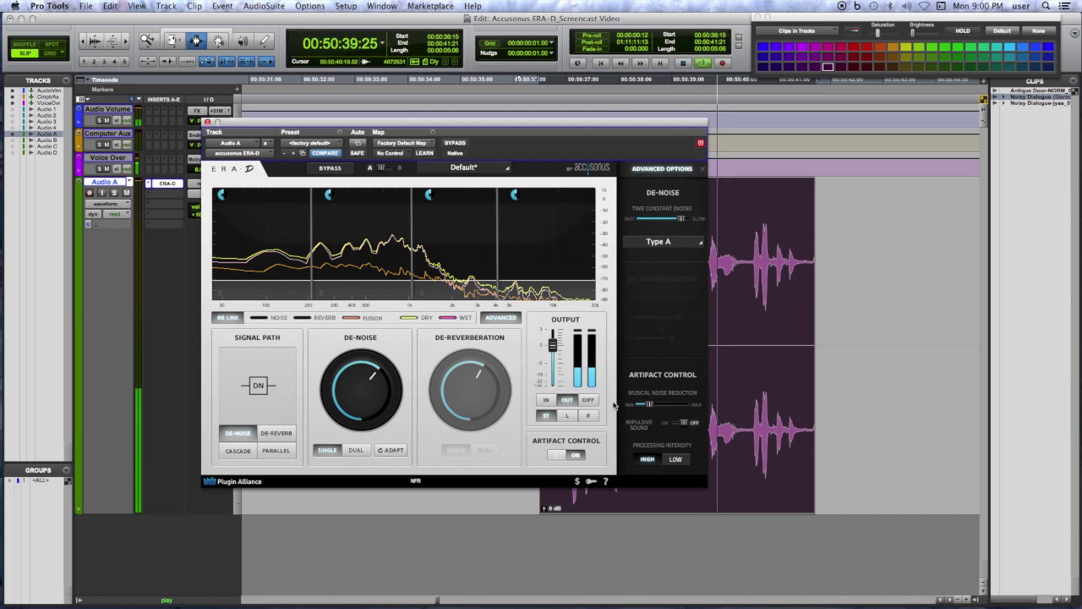
pyautogui.click(755, 334)
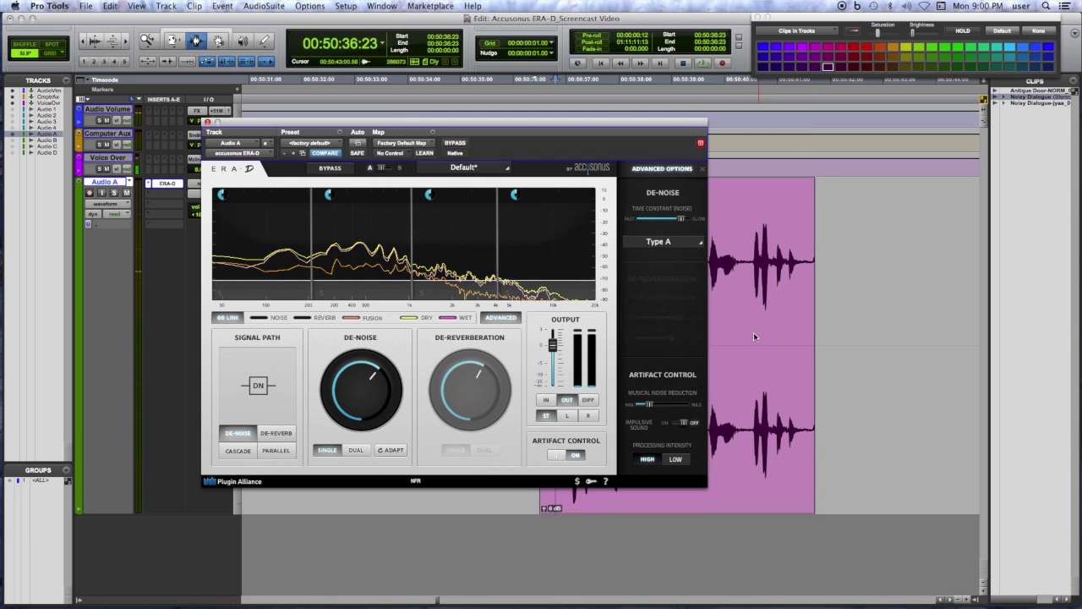
pyautogui.press('space')
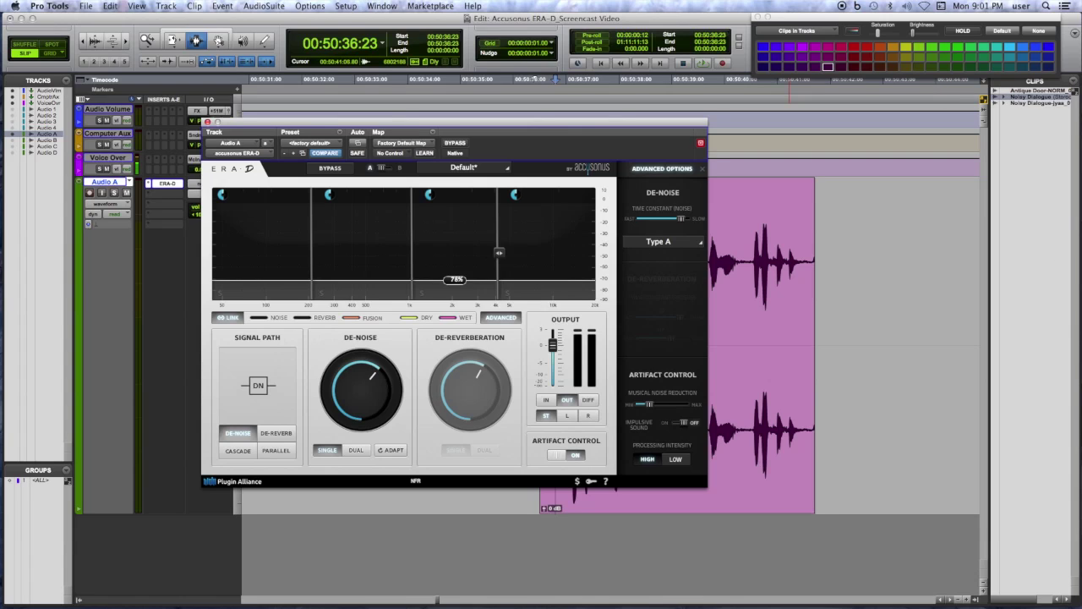
# - Set the signal path to Cascade after trying Parallel, and slightly increase the linked bands' shared level percentage
pyautogui.moveTo(506, 251)
pyautogui.click(239, 450)
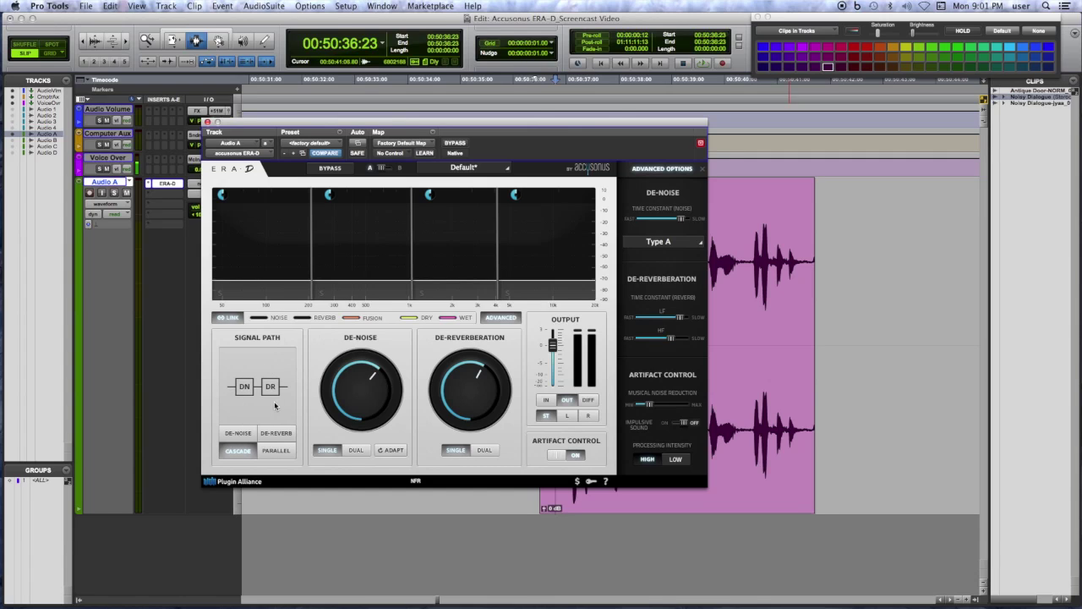
pyautogui.click(264, 450)
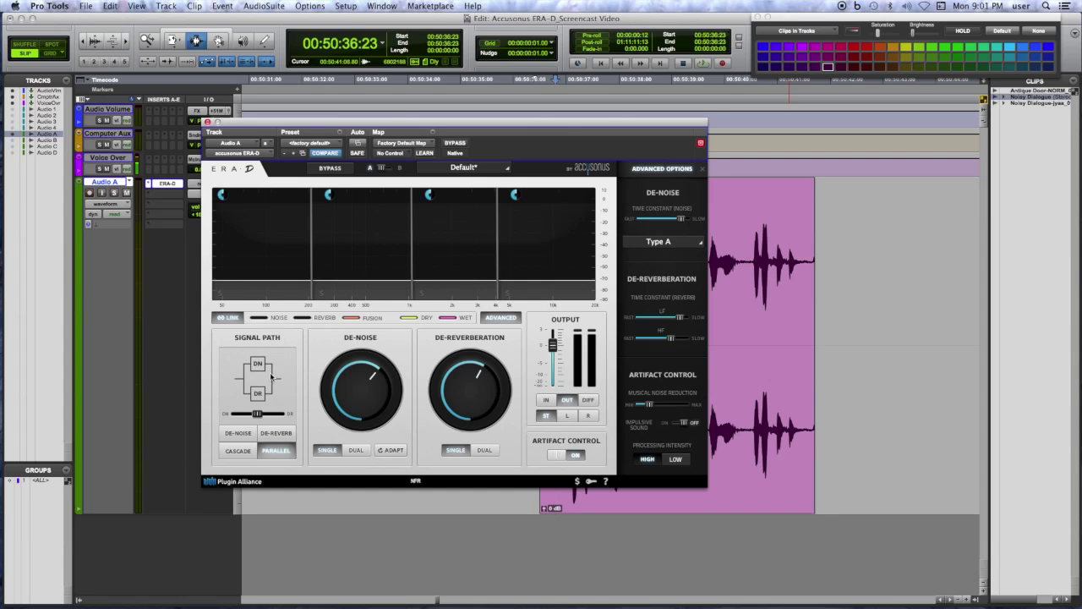
pyautogui.click(244, 449)
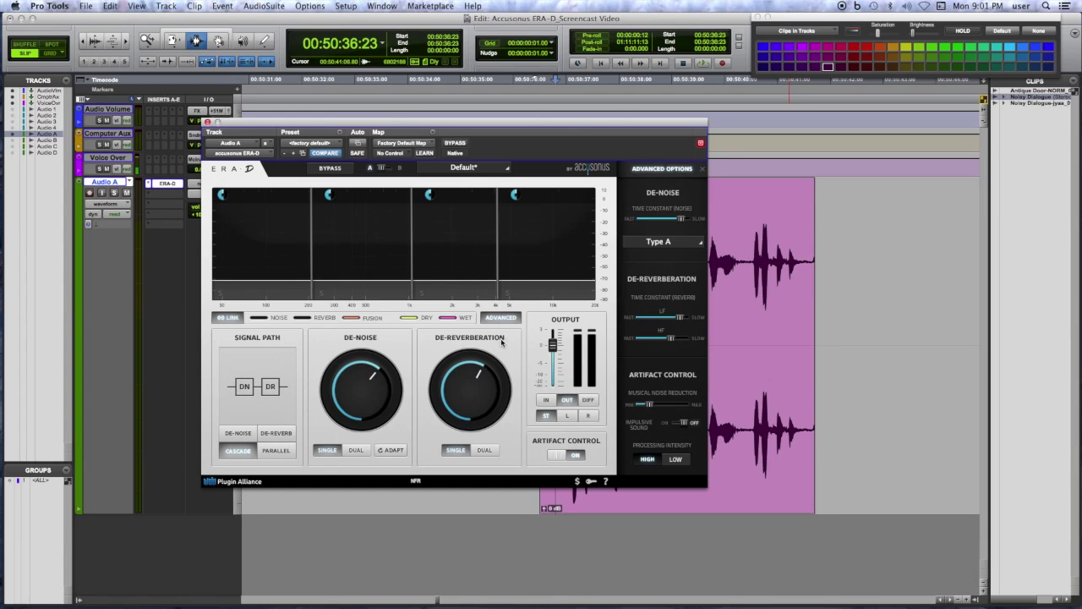
pyautogui.moveTo(521, 305)
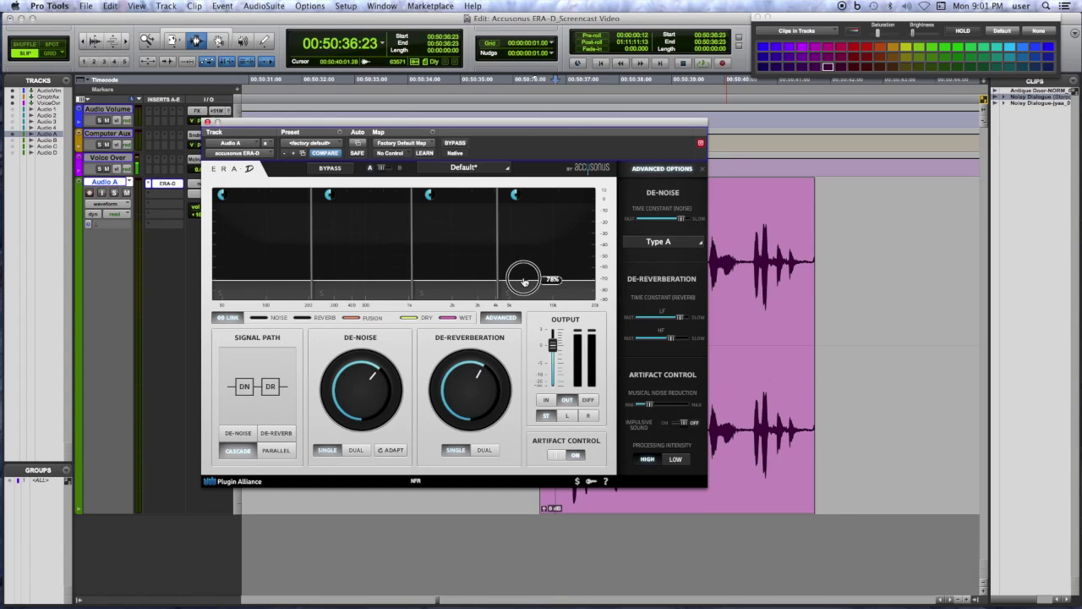
pyautogui.moveTo(525, 289); pyautogui.dragTo(524, 295)
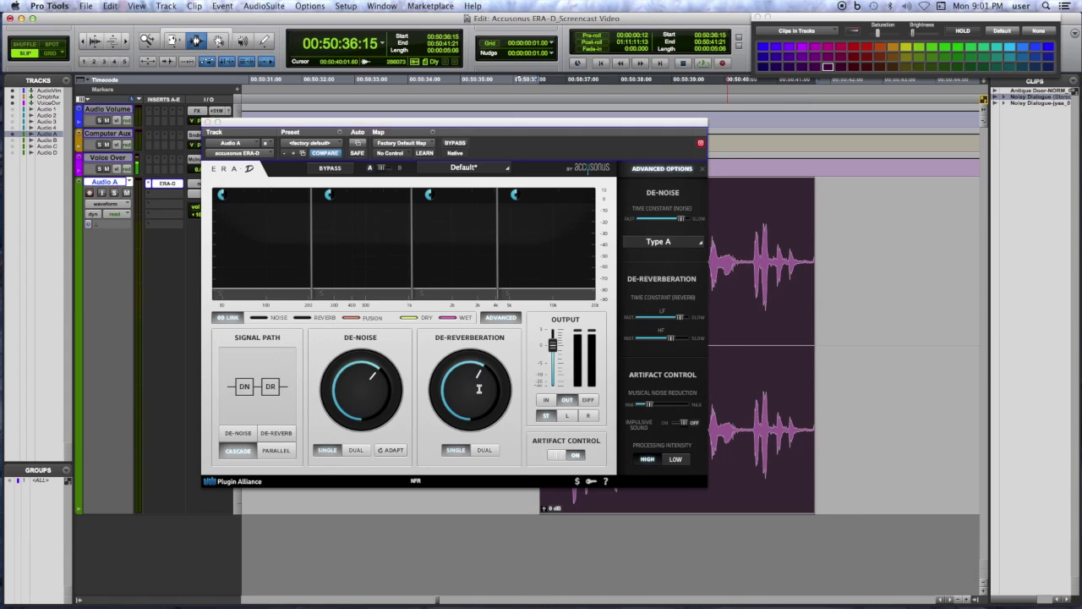
# - Play the dialogue clip while reducing the De-Noise amount and raising De-Reverberation to 62%, and stop playback
pyautogui.press('space')
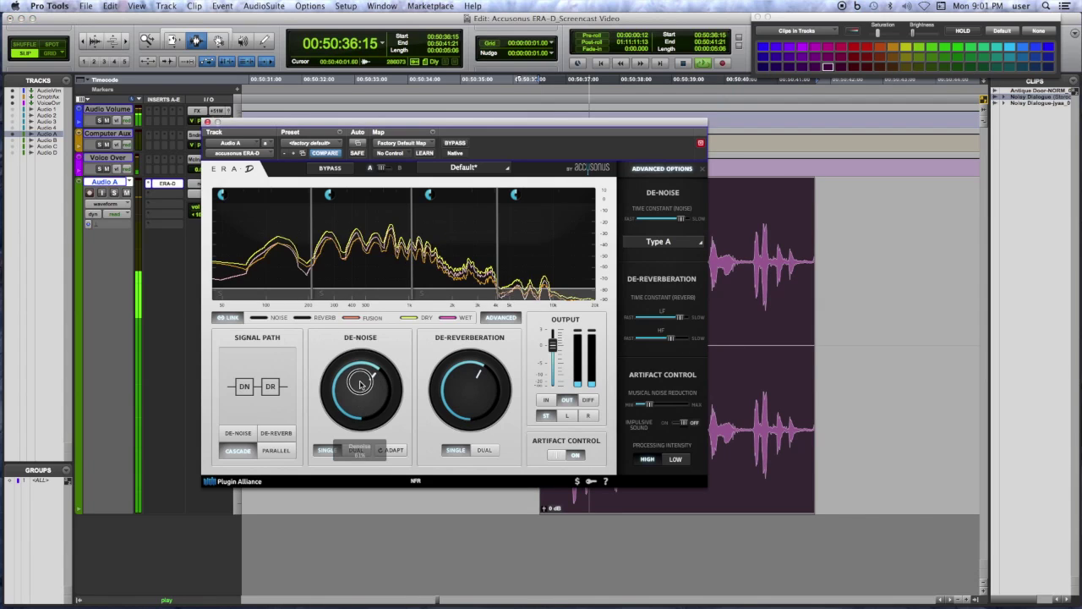
pyautogui.moveTo(355, 389)
pyautogui.mouseDown()
pyautogui.moveTo(342, 409)
pyautogui.moveTo(351, 403)
pyautogui.mouseUp()
pyautogui.moveTo(464, 390); pyautogui.dragTo(434, 388)
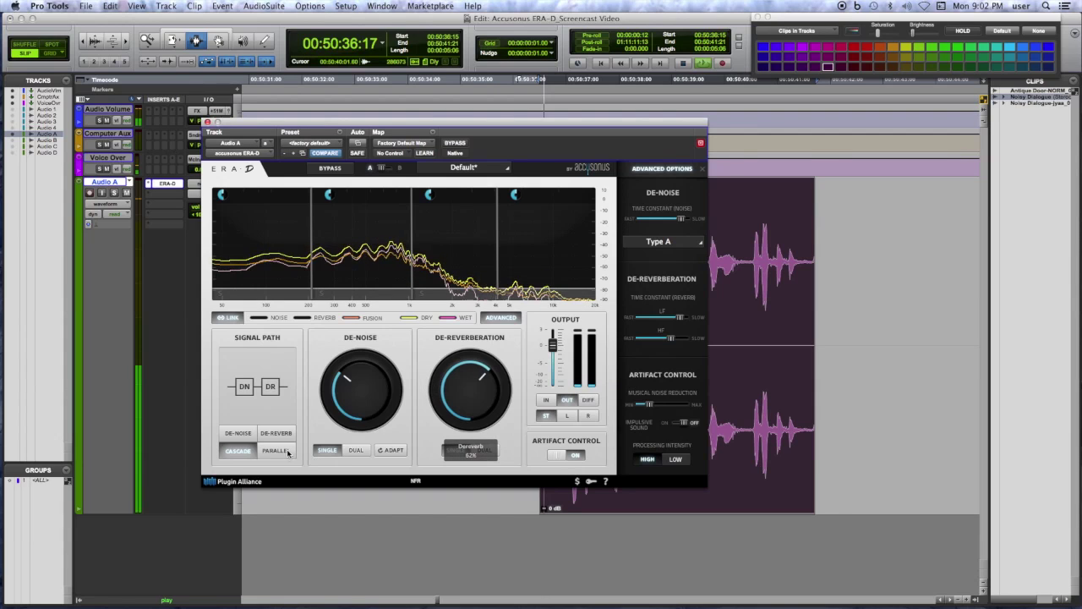
pyautogui.press('space')
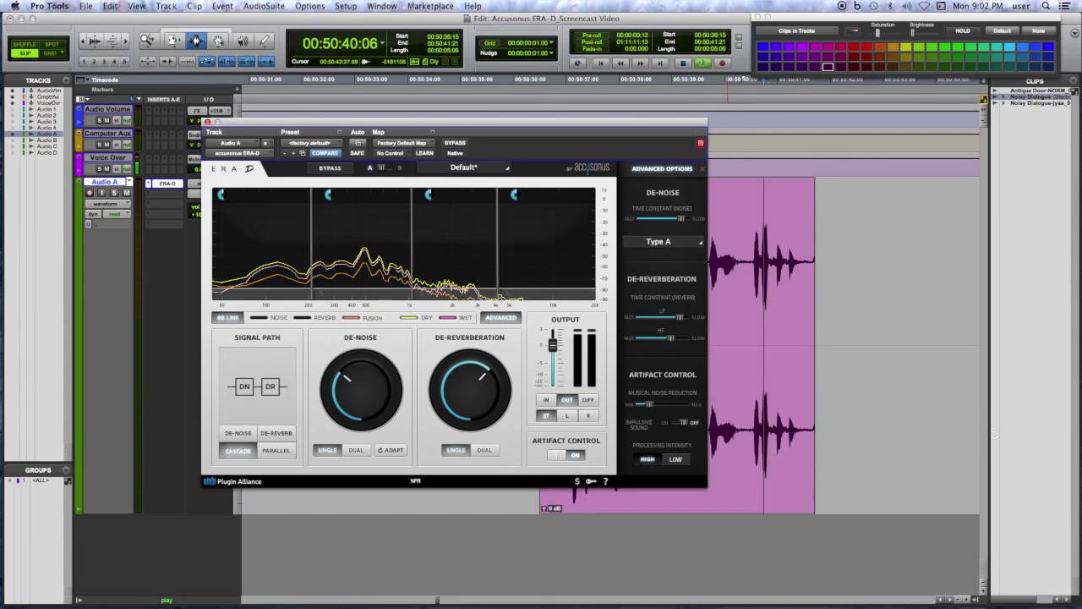
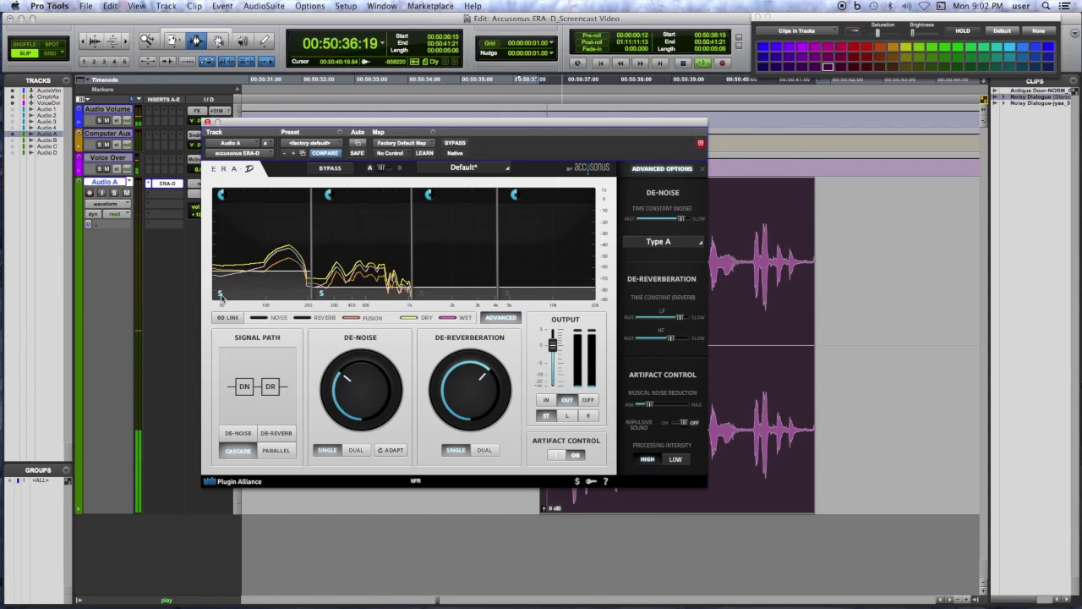
# - Fine-tune the levels of the second, third and fourth frequency bands individually, using band solo, while the dialogue clip plays
pyautogui.moveTo(364, 288)
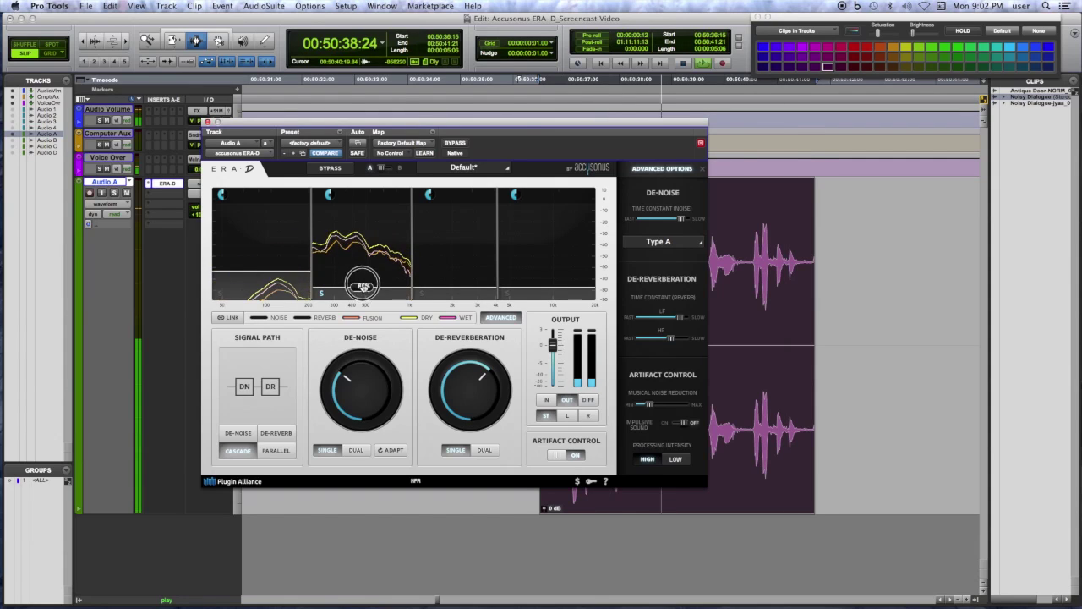
pyautogui.moveTo(362, 249); pyautogui.dragTo(326, 107)
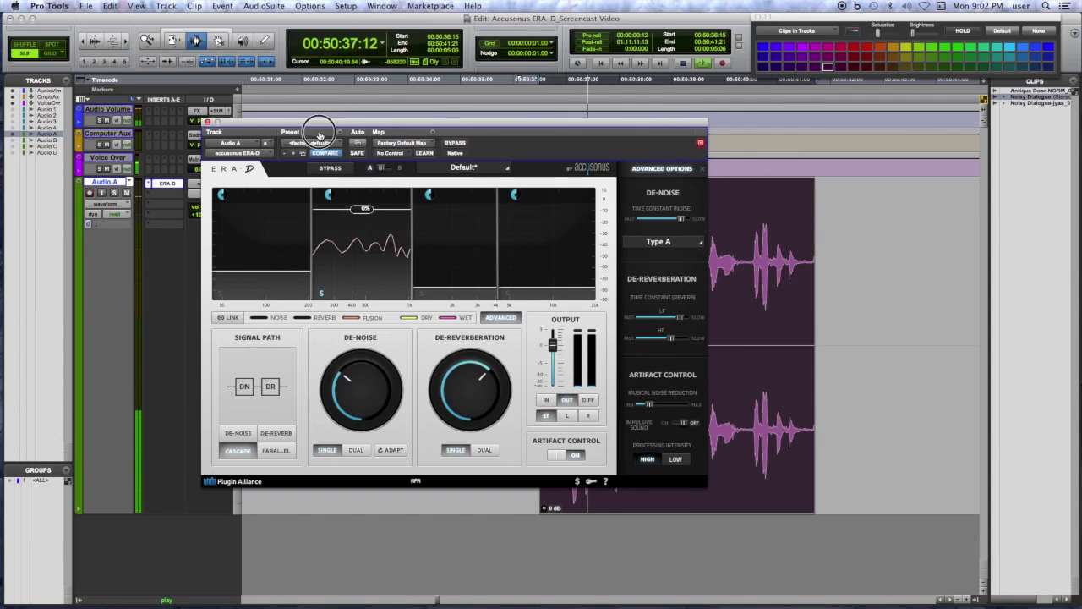
pyautogui.moveTo(338, 227); pyautogui.dragTo(348, 299)
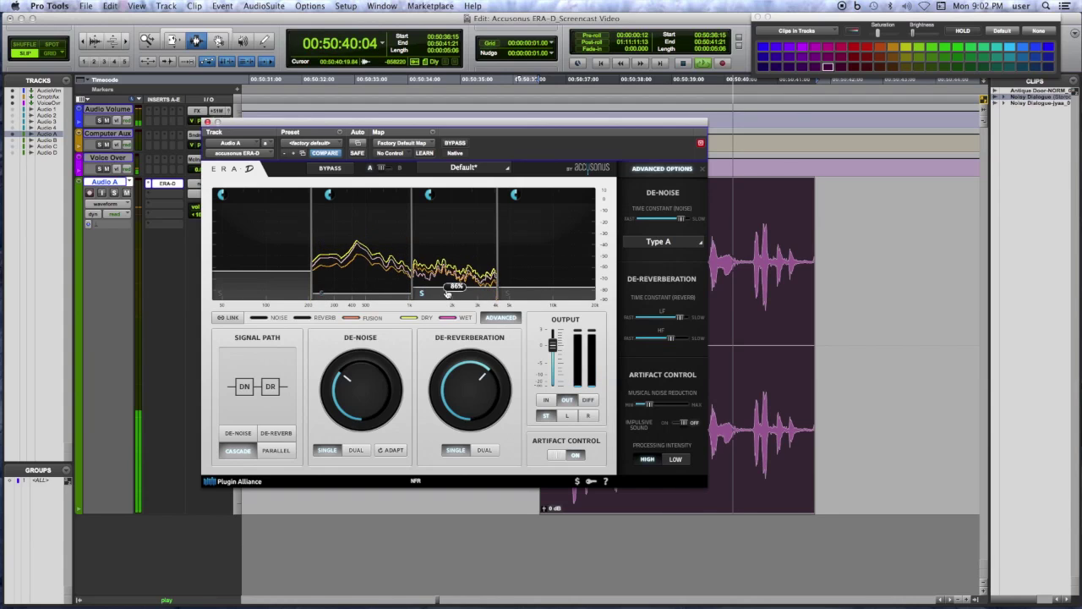
pyautogui.moveTo(445, 196); pyautogui.dragTo(430, 292)
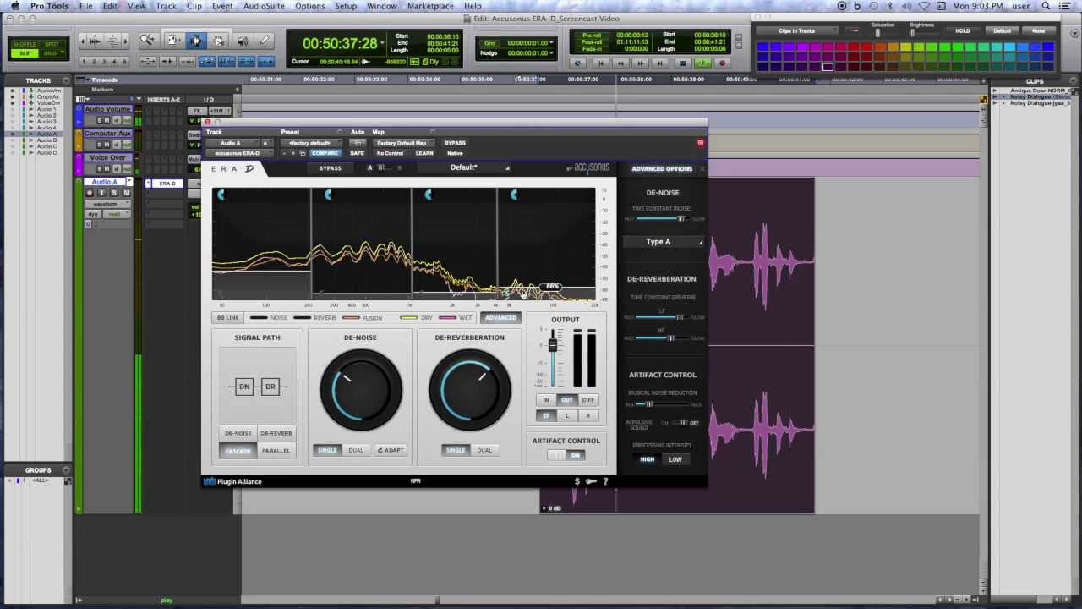
pyautogui.moveTo(541, 287); pyautogui.dragTo(507, 294)
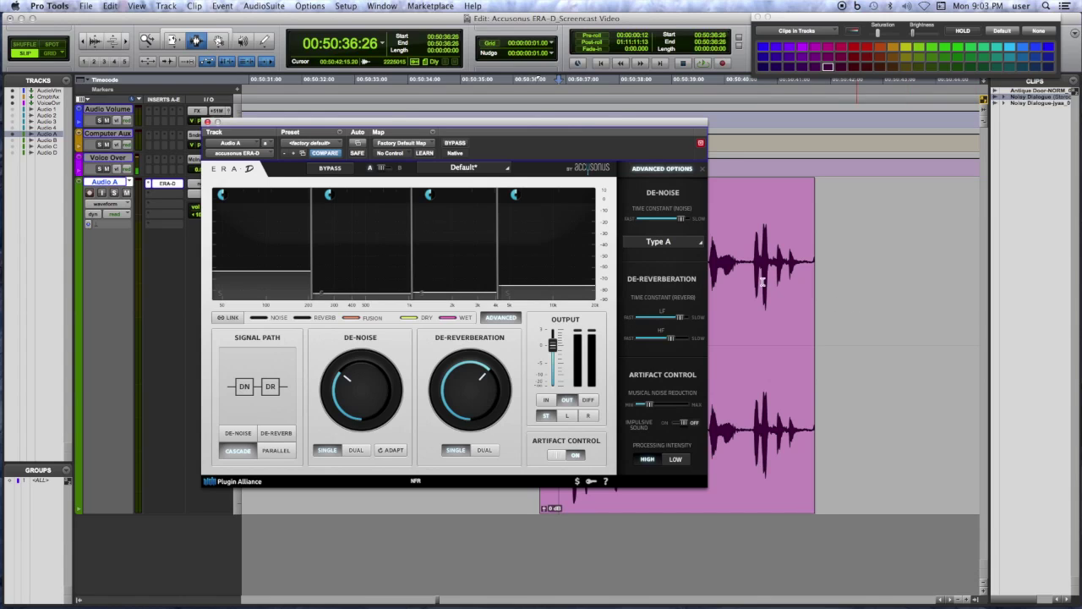
# - Play the whole dialogue clip while trying Musical Noise Reduction at 0%, set it to 80%, and stop playback
pyautogui.click(750, 223)
pyautogui.doubleClick(750, 402)
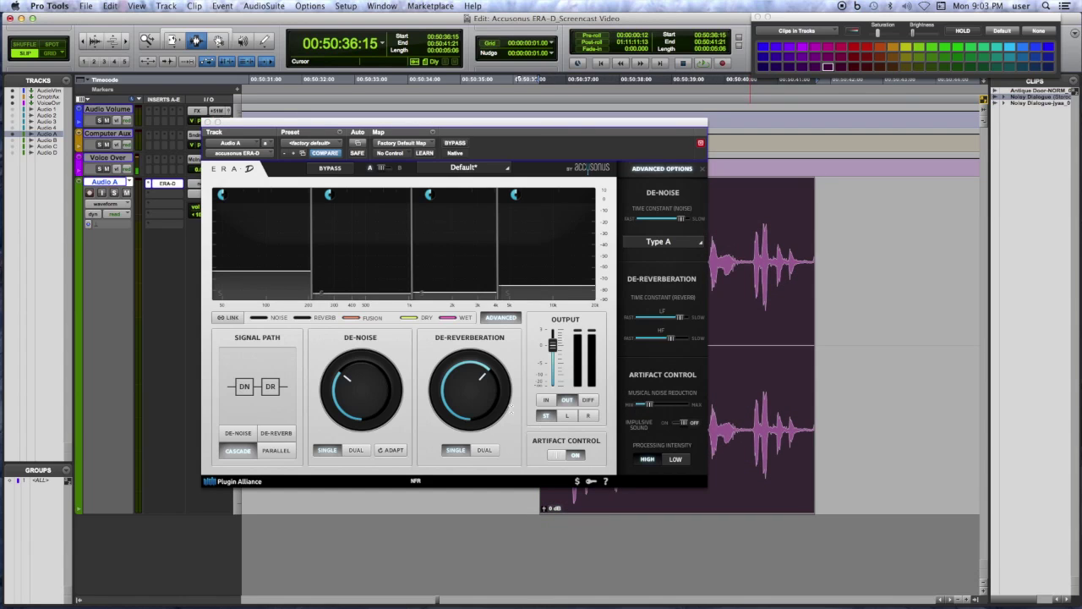
pyautogui.press('space')
pyautogui.click(648, 405)
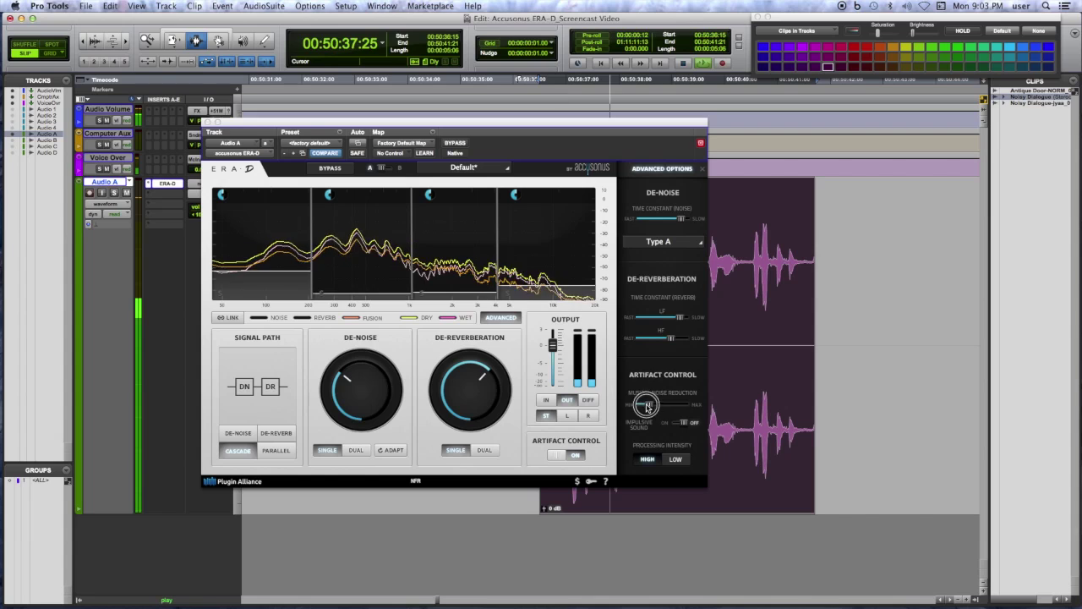
pyautogui.moveTo(647, 405); pyautogui.dragTo(639, 405)
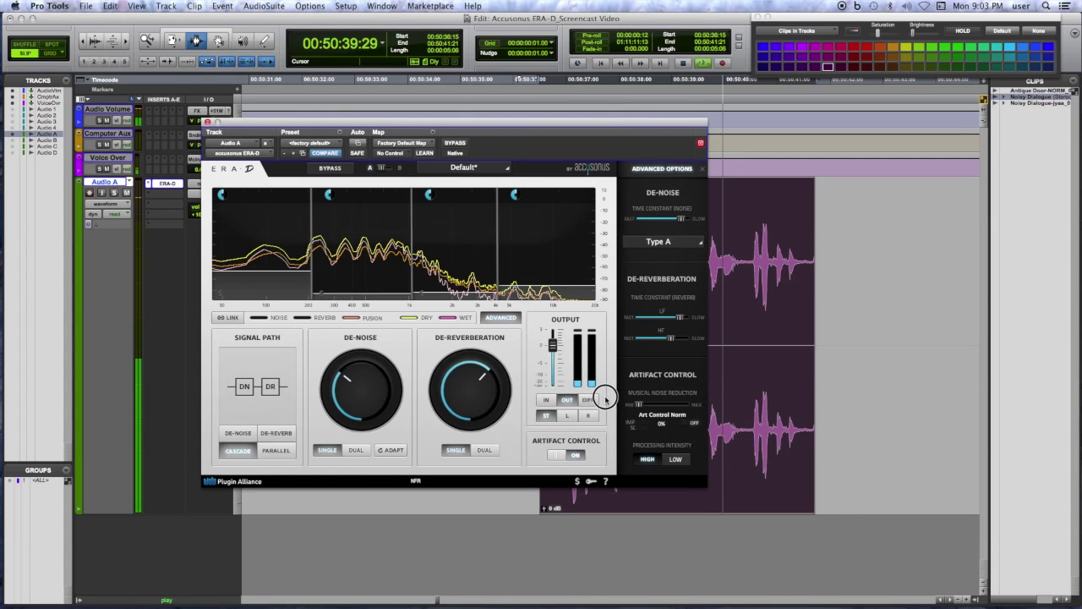
pyautogui.moveTo(640, 405); pyautogui.dragTo(728, 406)
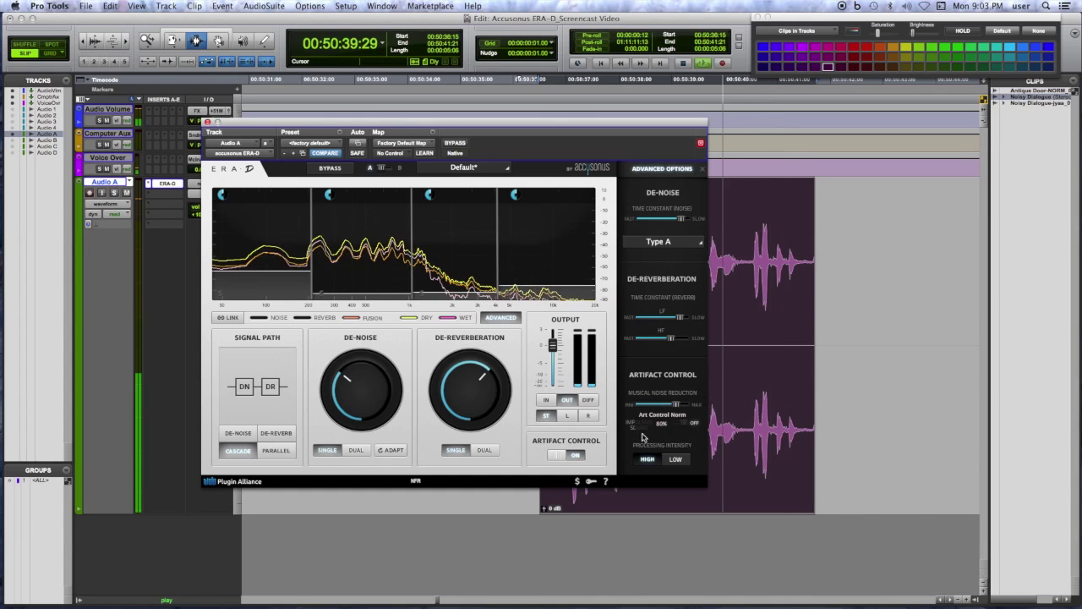
pyautogui.press('space')
# - Switch the output monitoring to DIFF and play the whole dialogue clip to hear the removed signal, and stop playback
pyautogui.click(783, 338)
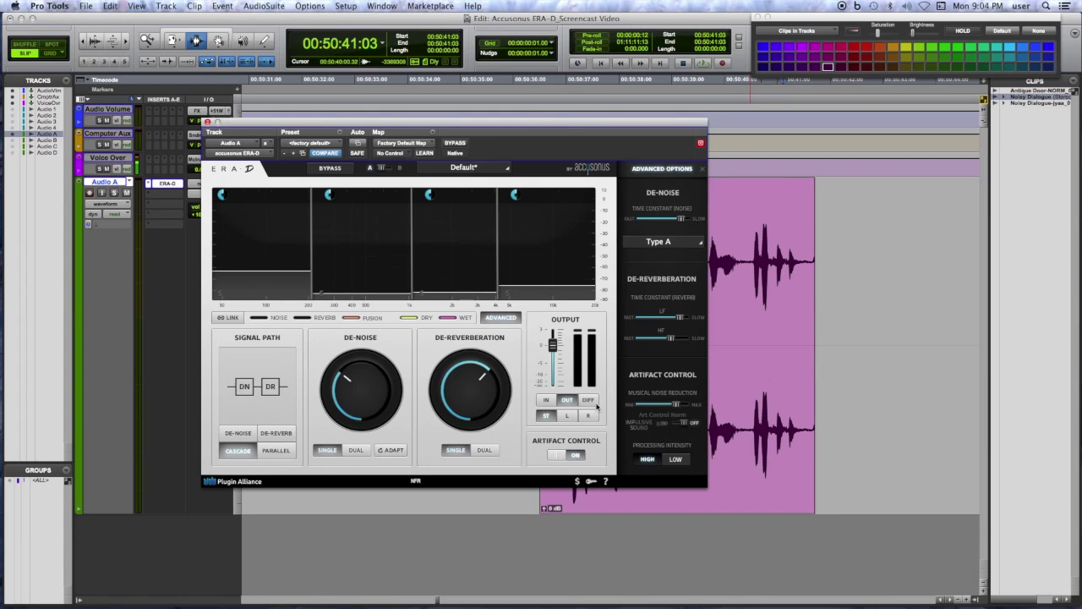
pyautogui.doubleClick(745, 390)
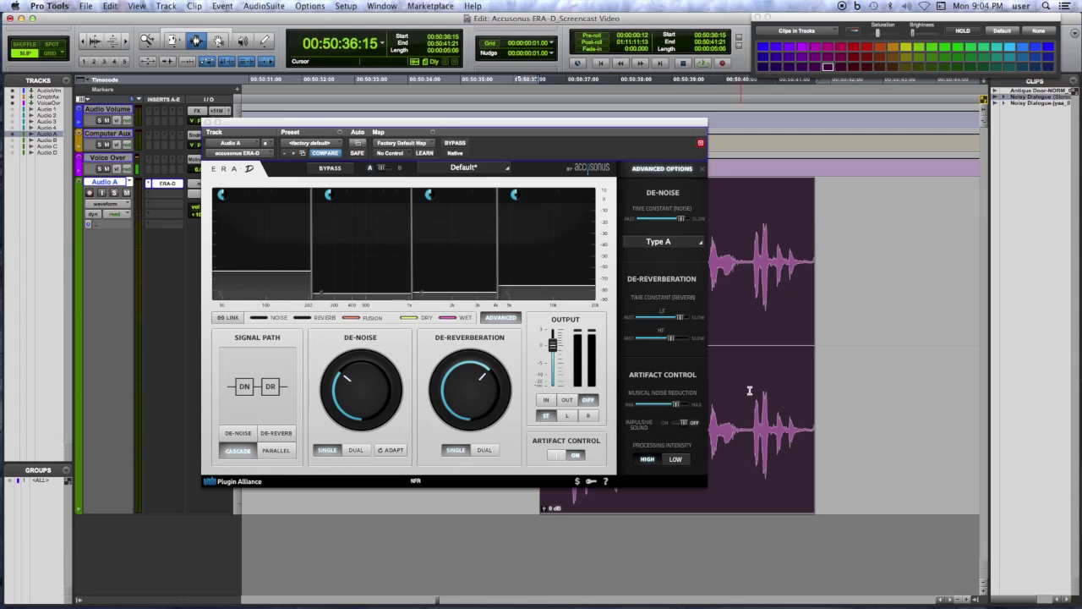
pyautogui.press('space')
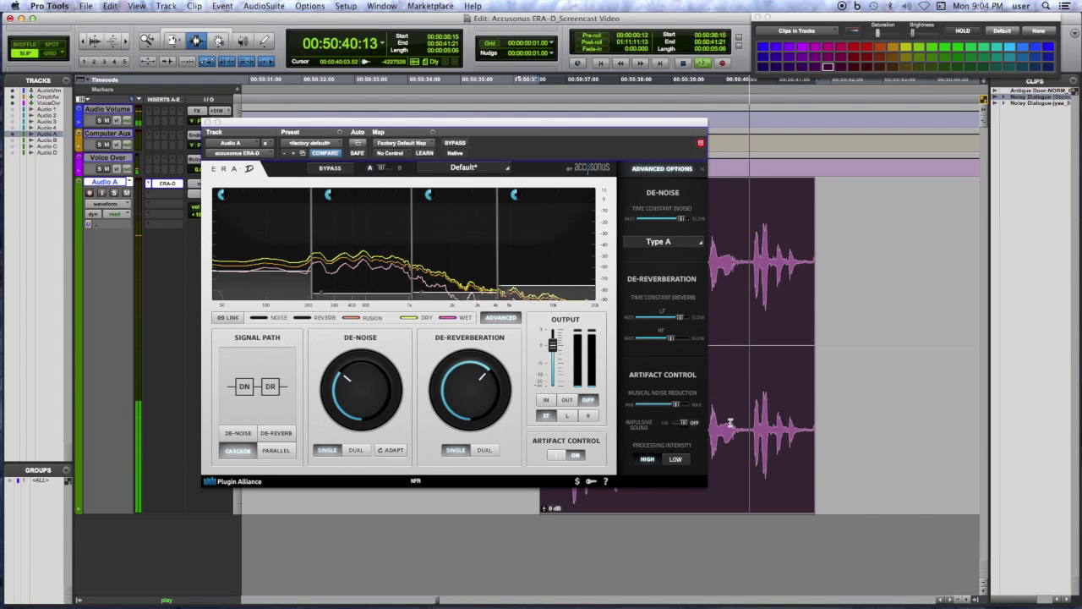
pyautogui.click(754, 414)
pyautogui.press('space')
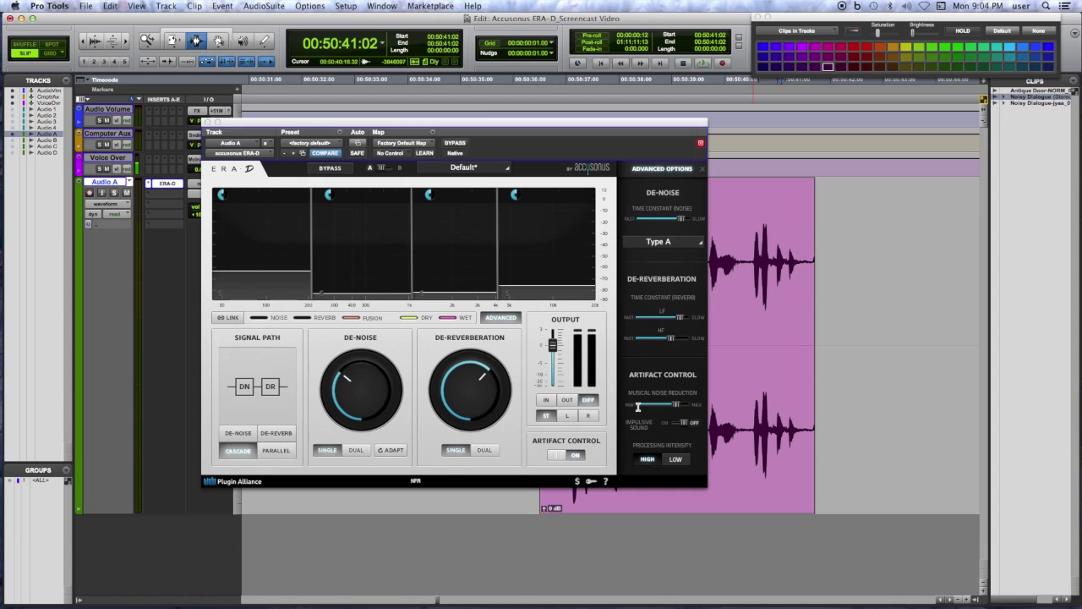
# - Return the output monitoring to OUT, play the whole dialogue clip to audition the processed result, and stop playback
pyautogui.click(572, 402)
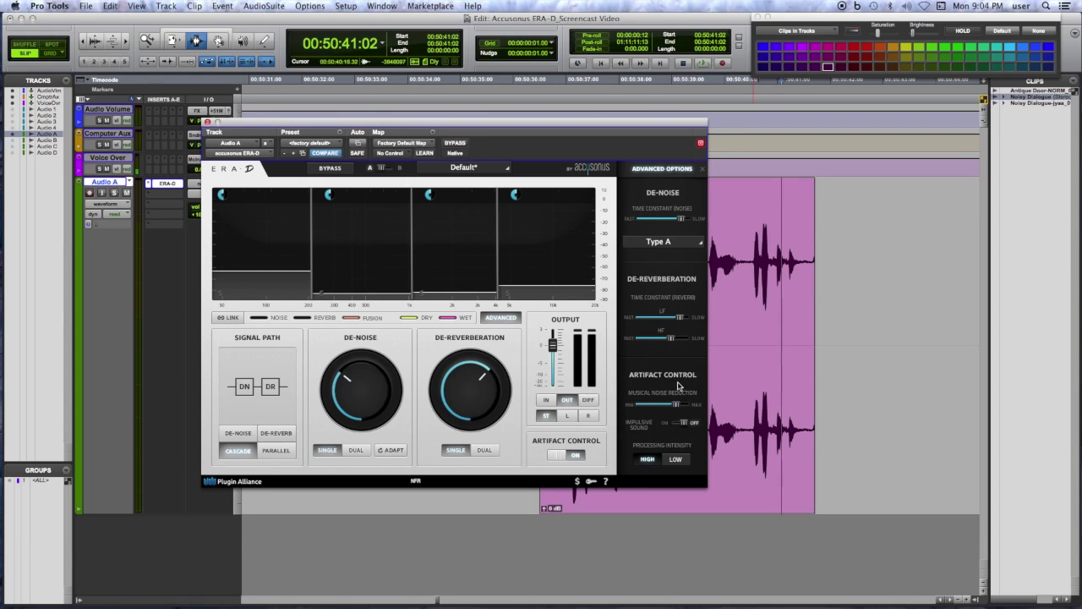
pyautogui.click(747, 350)
pyautogui.doubleClick(752, 352)
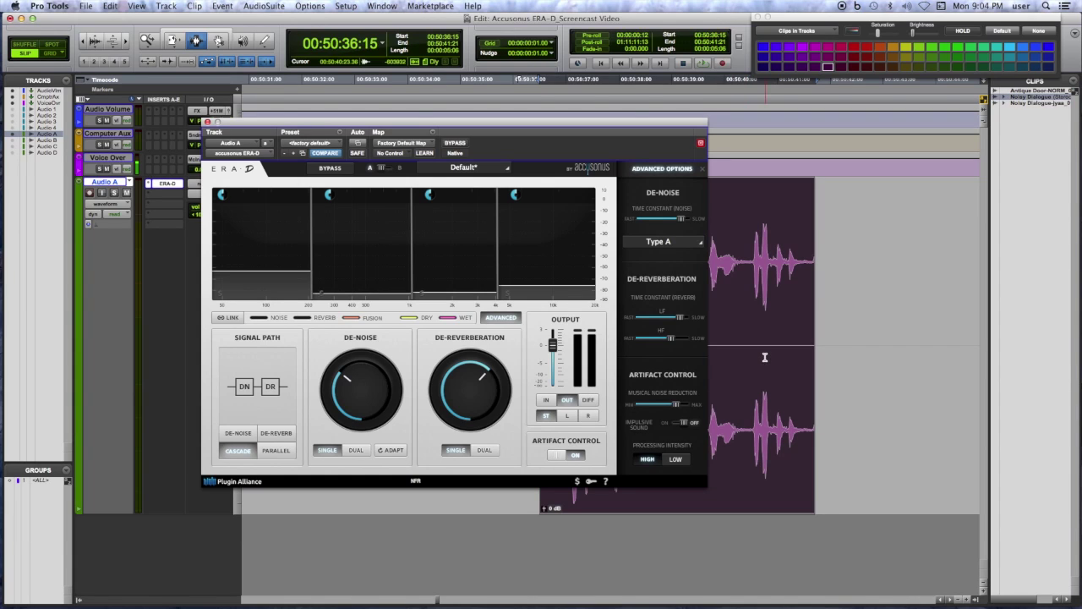
pyautogui.press('space')
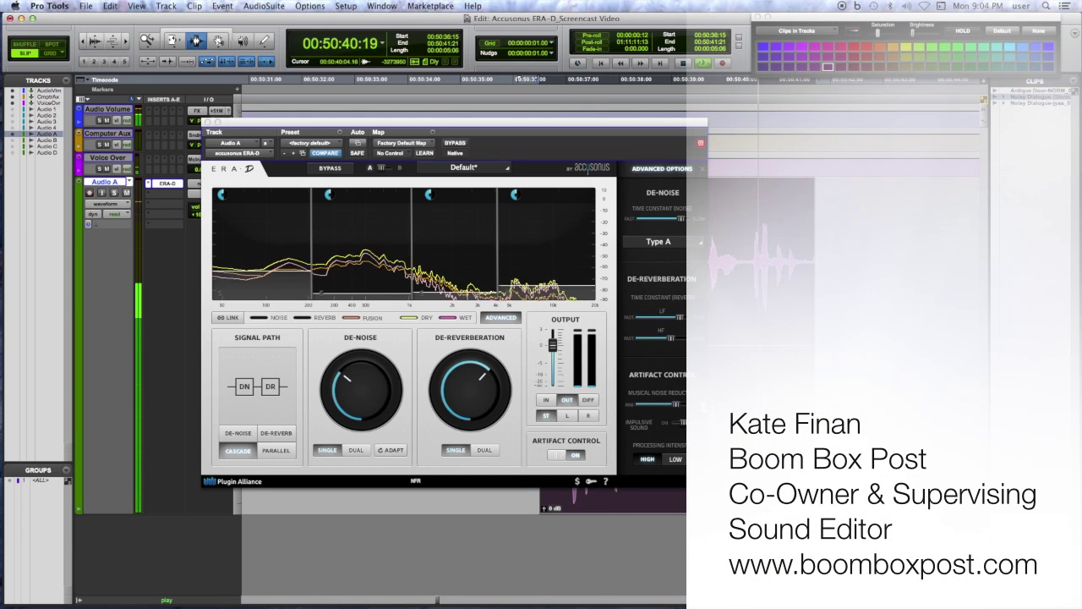
pyautogui.press('space')
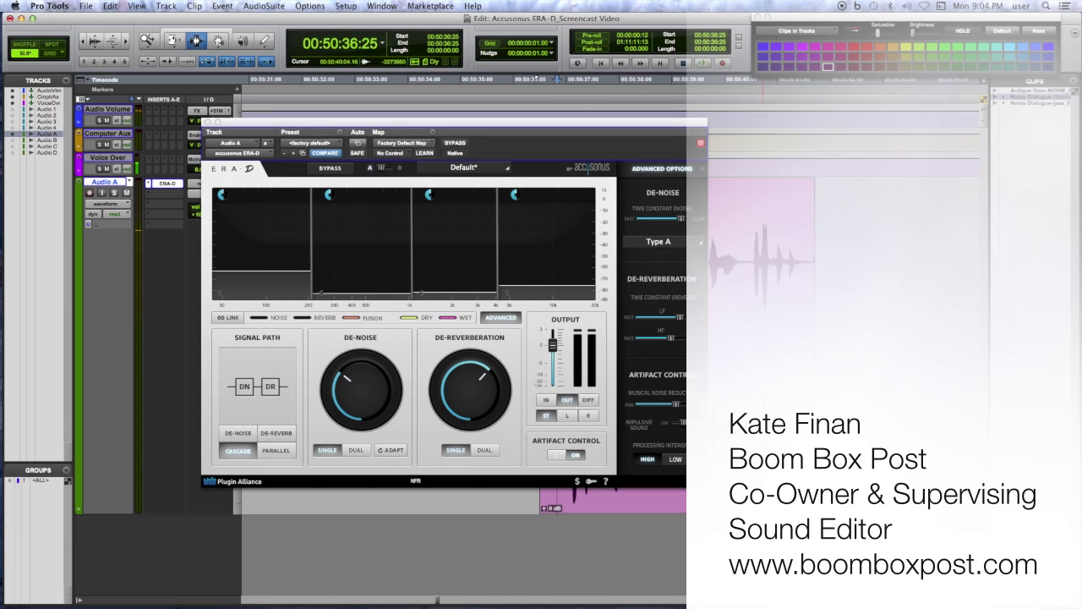